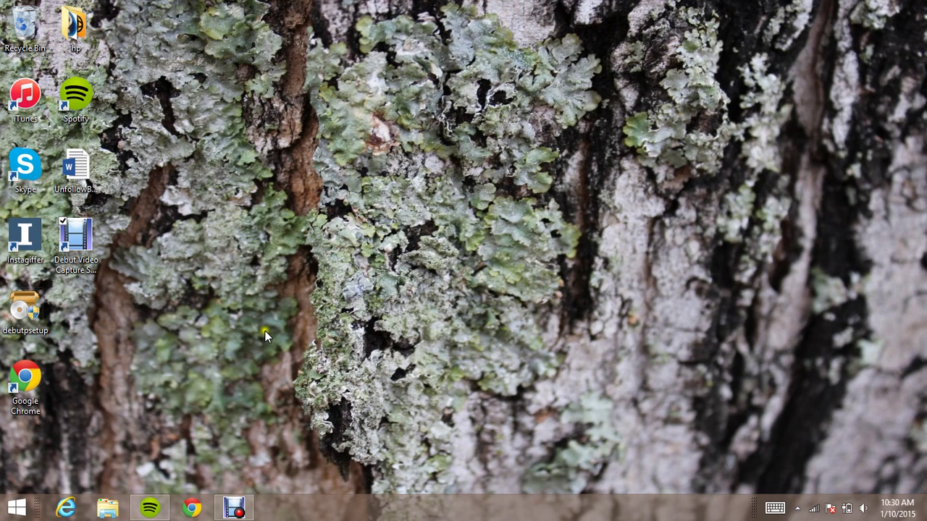
- Launch Google Chrome from the taskbar
click(199, 503)
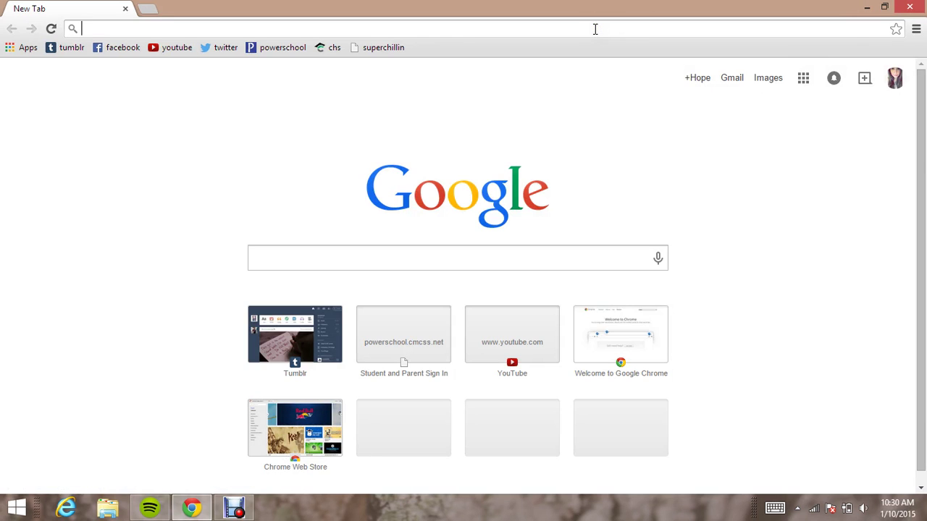
- Search Google for 'chrome web store' and go to the Chrome Web Store
text(chrome web store)
key(Return)
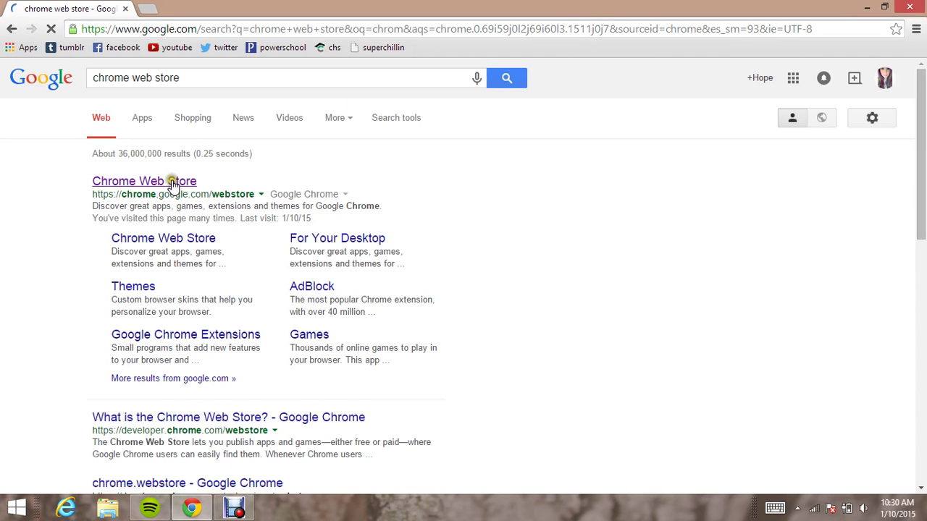
click(172, 180)
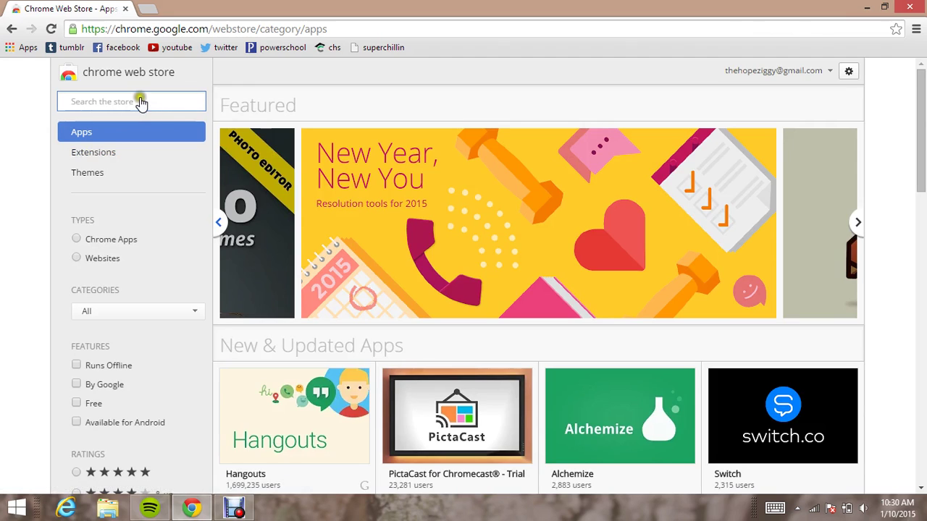
- Search the Chrome Web Store for 'xkit'
click(141, 103)
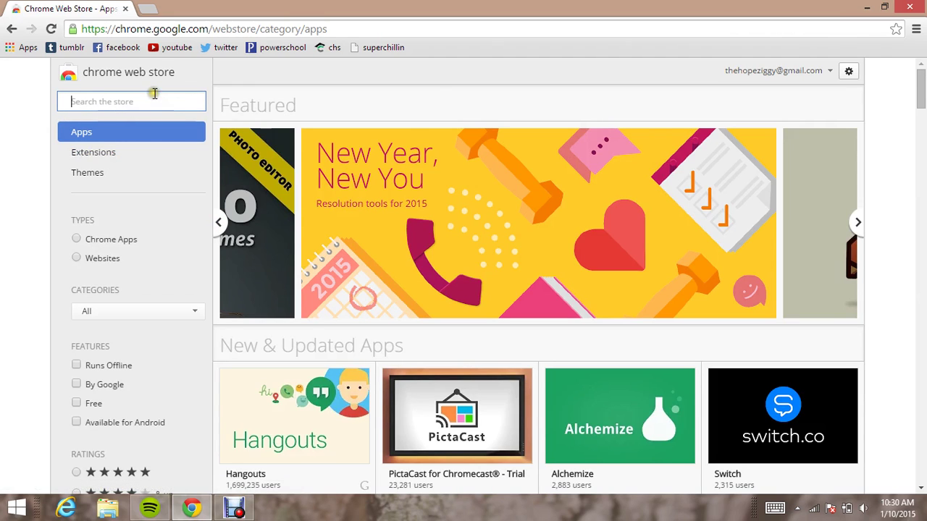
text(xkit)
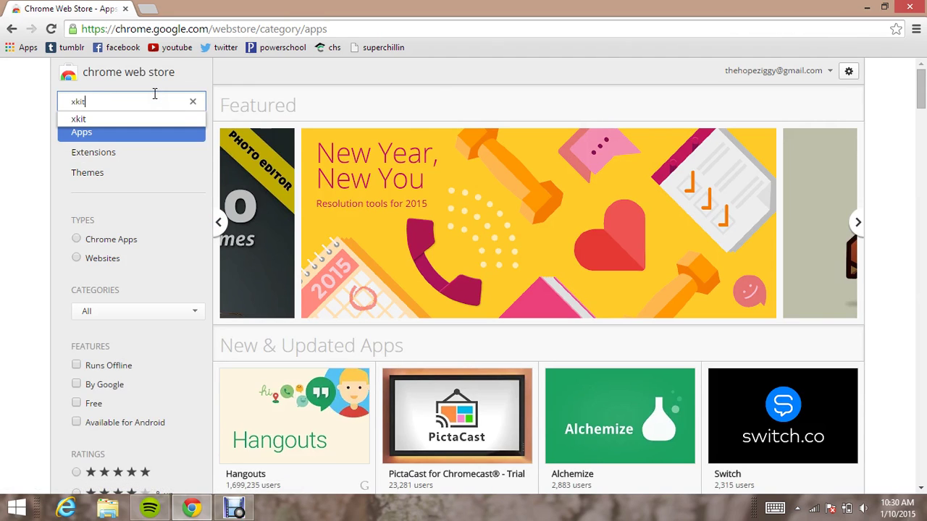
key(Return)
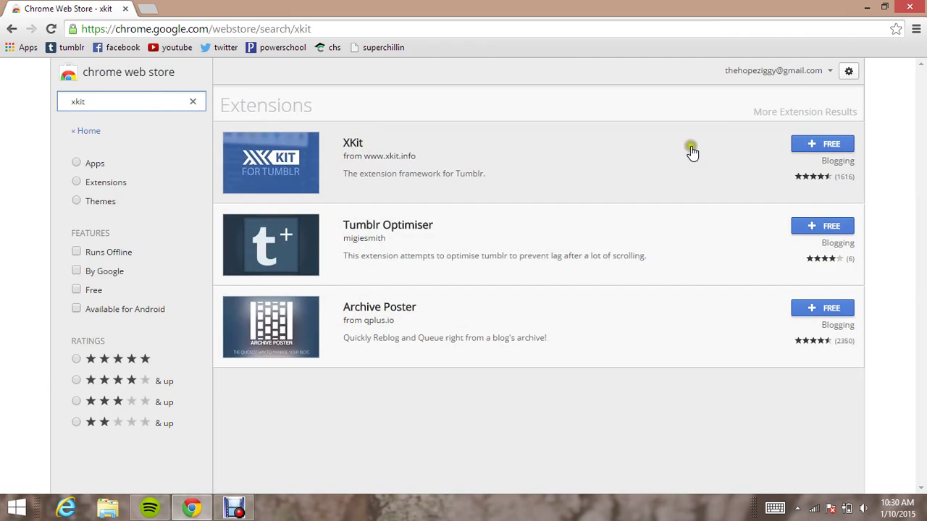
- Open the XKit extension's details and browse through its screenshots
click(714, 169)
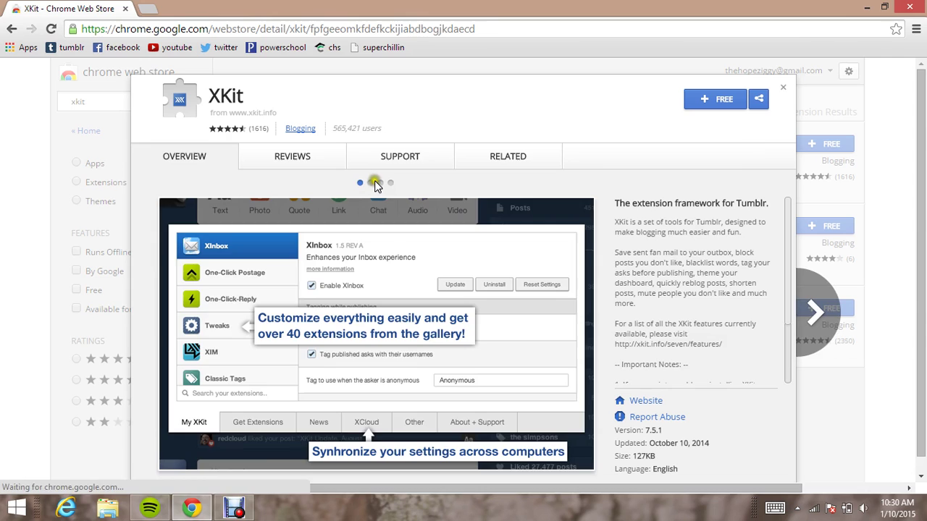
click(370, 183)
click(381, 184)
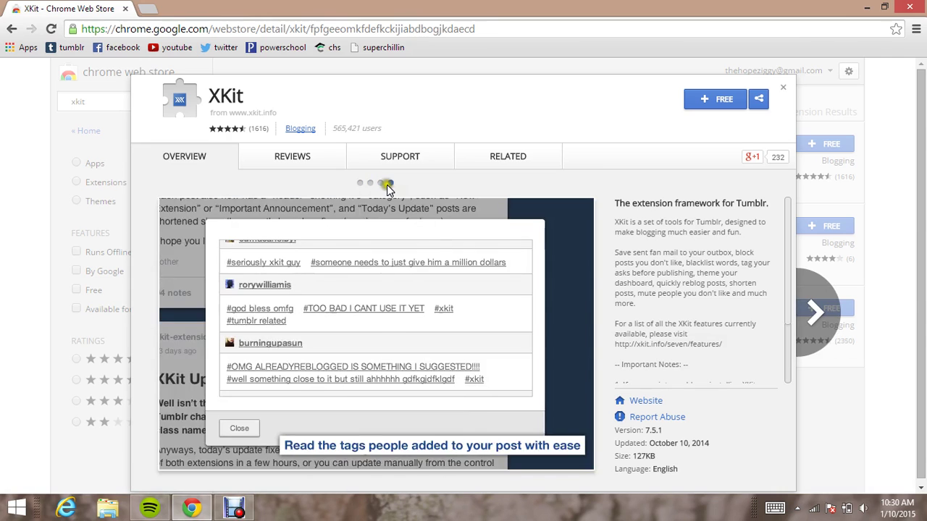
click(387, 184)
- Add XKit to Chrome and view its related extensions
click(706, 107)
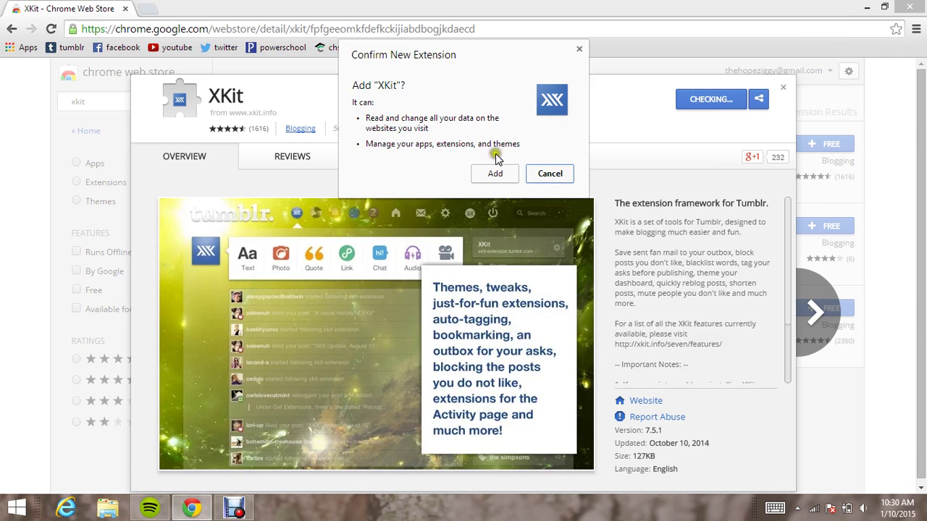
click(495, 175)
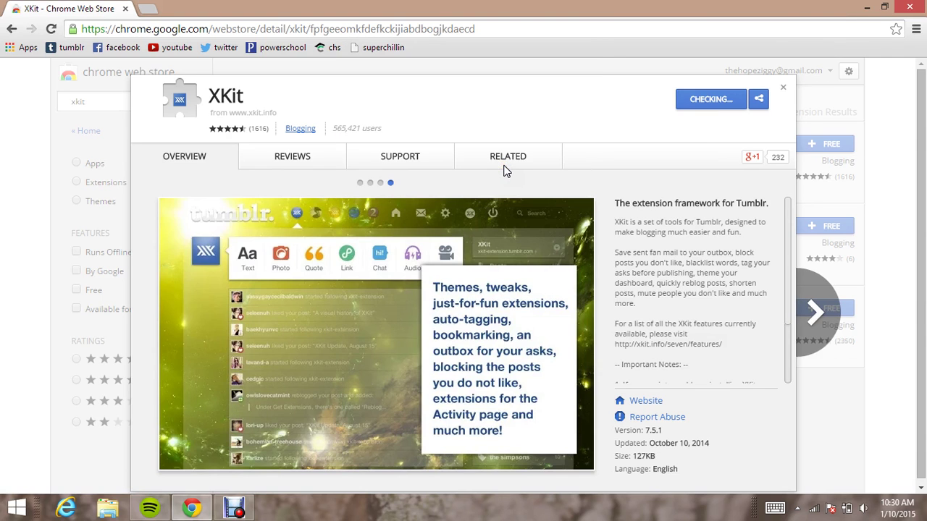
click(505, 163)
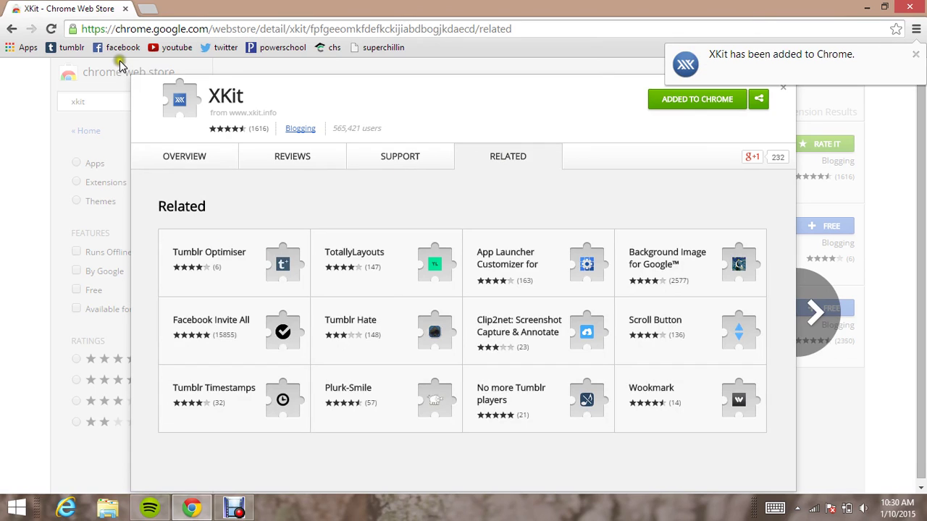
- Open the Tumblr dashboard from the bookmark and refresh it to start using XKit
click(65, 50)
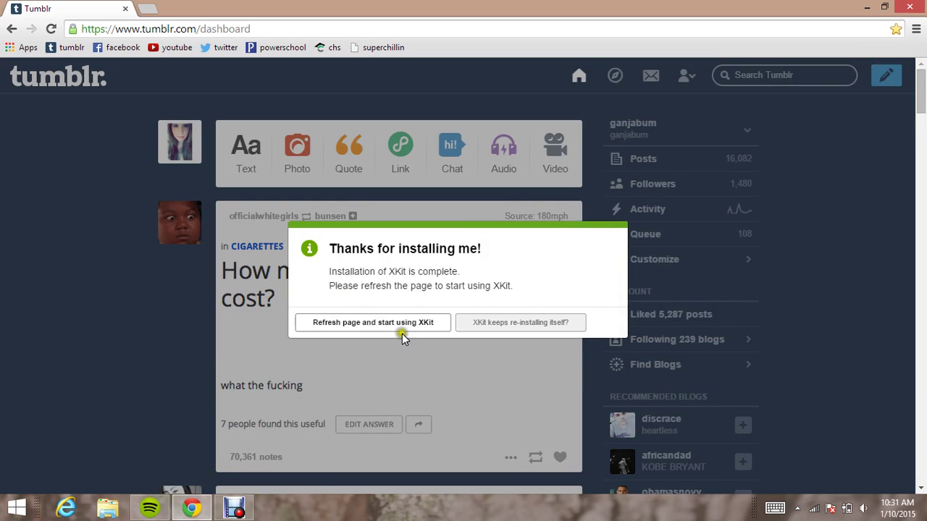
click(403, 323)
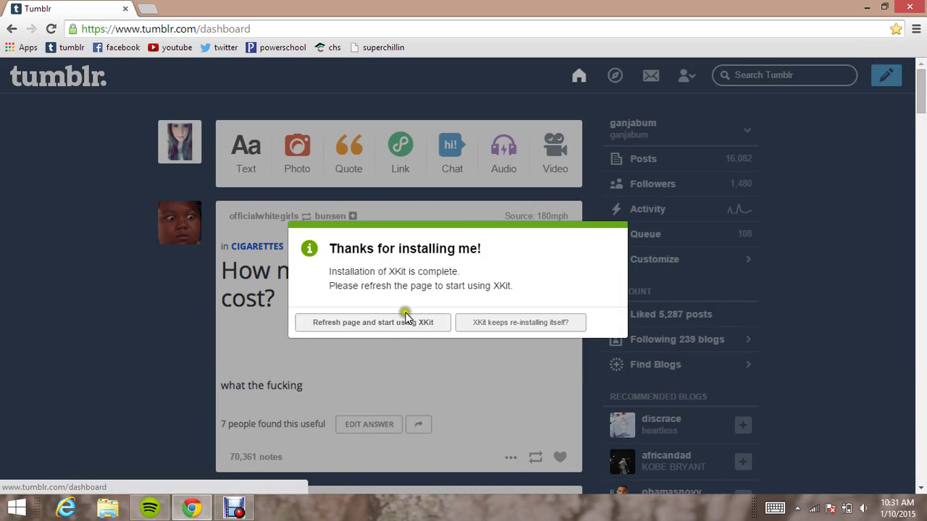
click(404, 323)
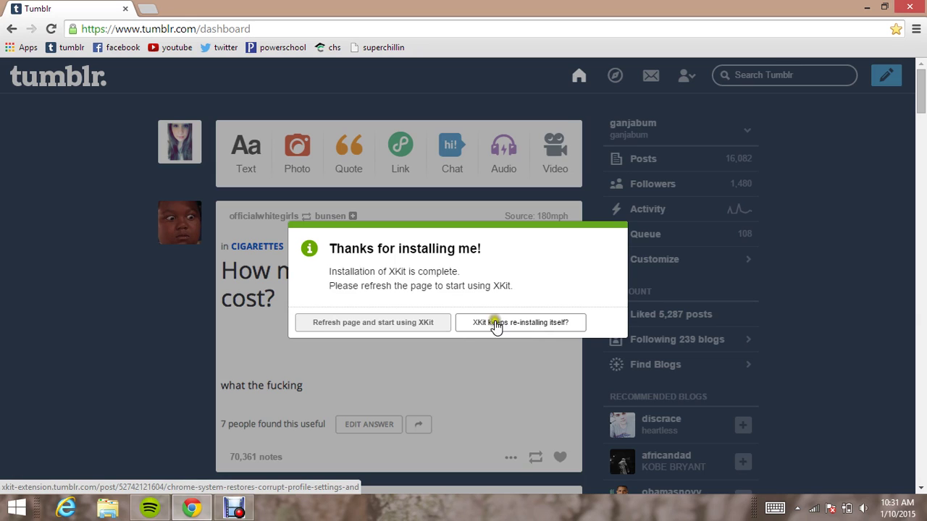
- Reload the dashboard and step through XKit's introductory tour to the end
click(430, 324)
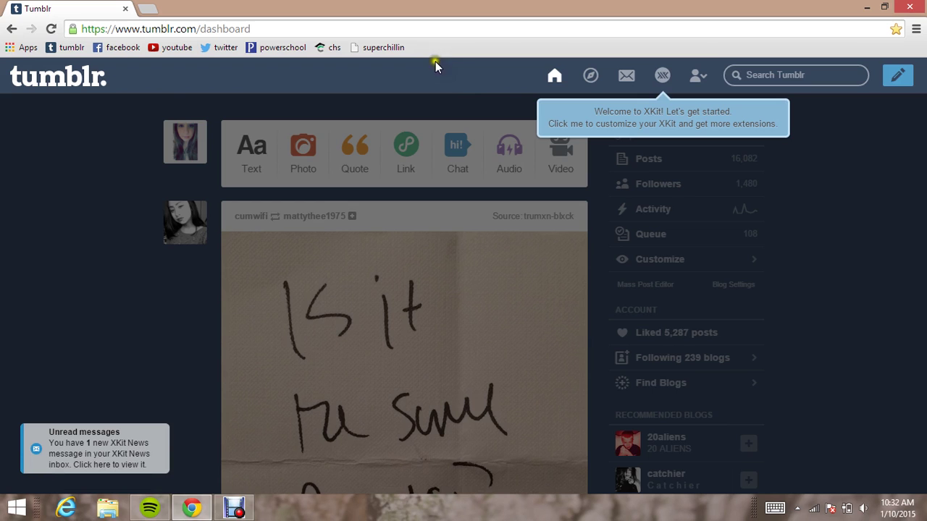
click(660, 77)
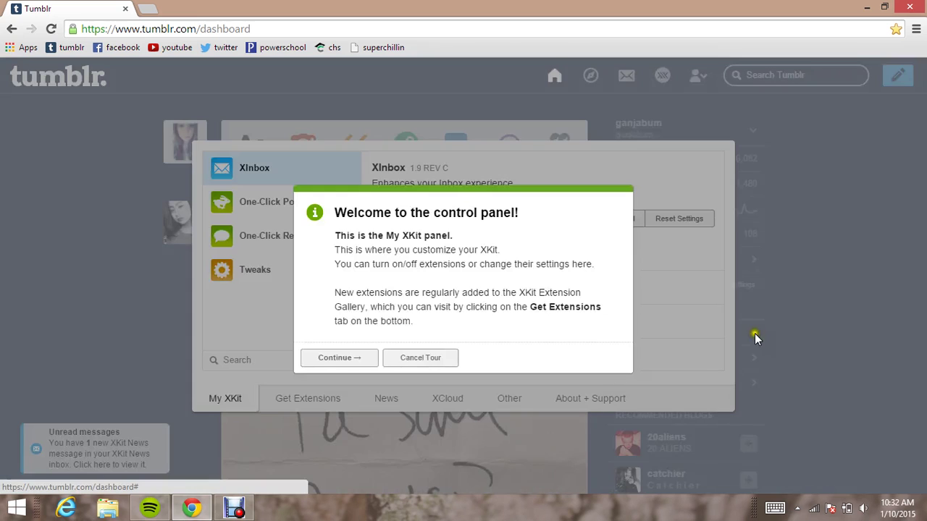
click(345, 357)
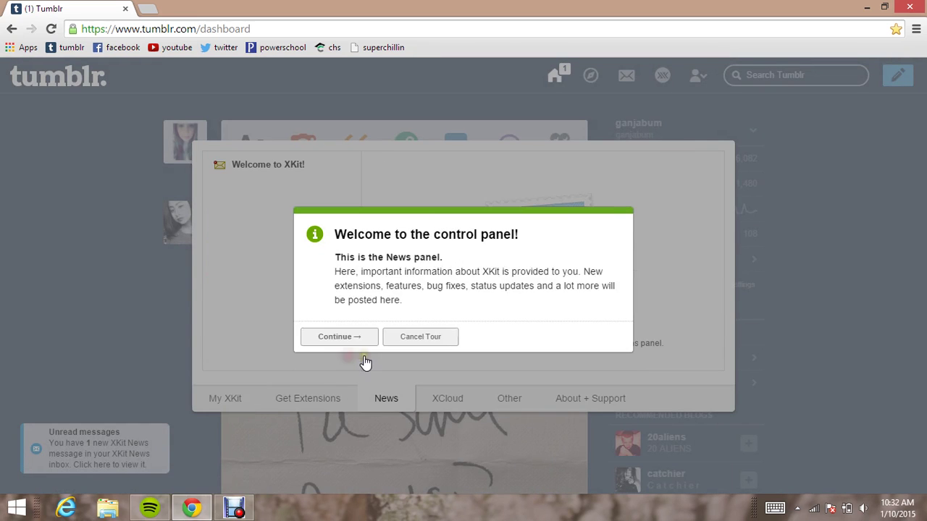
click(349, 337)
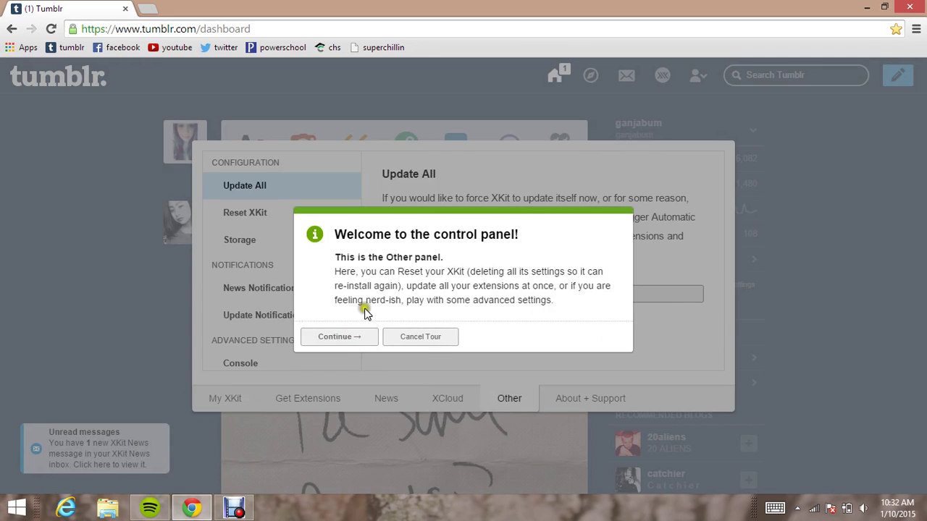
click(339, 338)
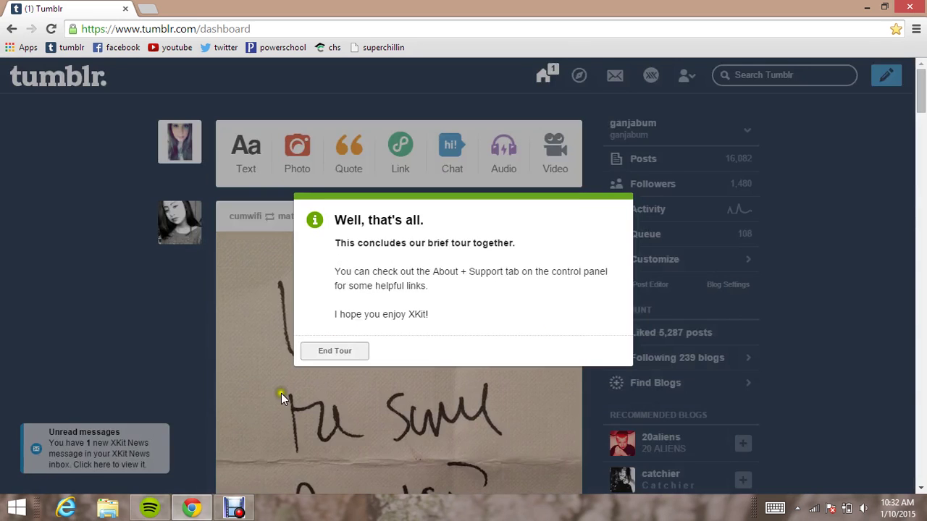
click(333, 352)
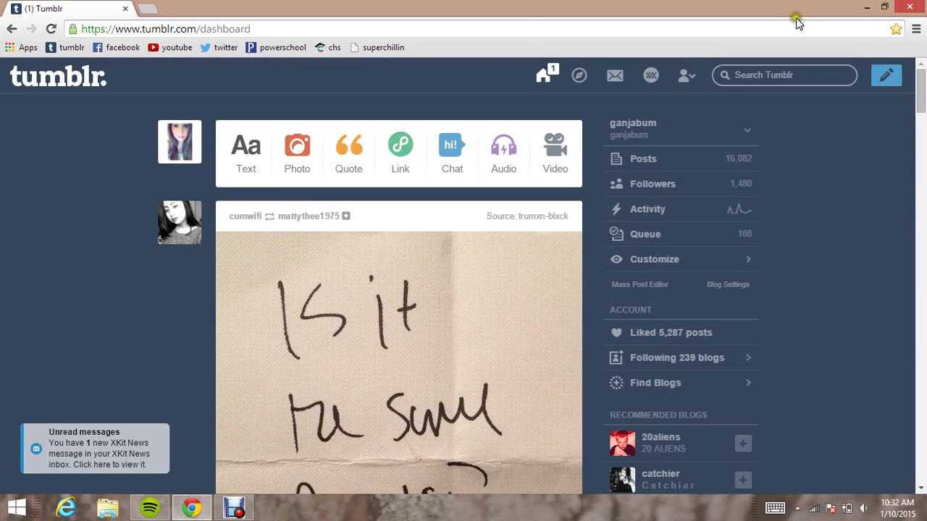
- Read the unread 'Welcome to XKit!' news message, then close it
click(64, 450)
click(273, 169)
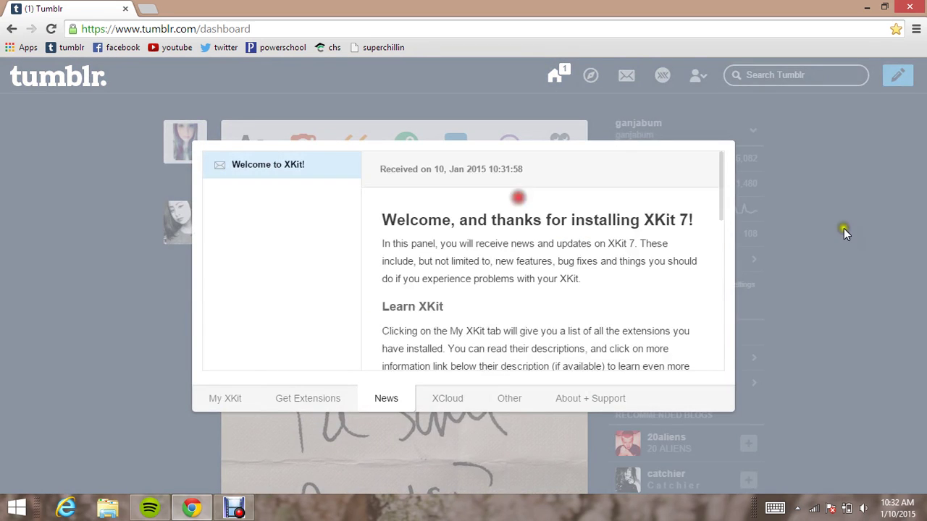
scroll(695, 254, down, 6)
scroll(548, 274, up, 3)
scroll(548, 274, up, 3)
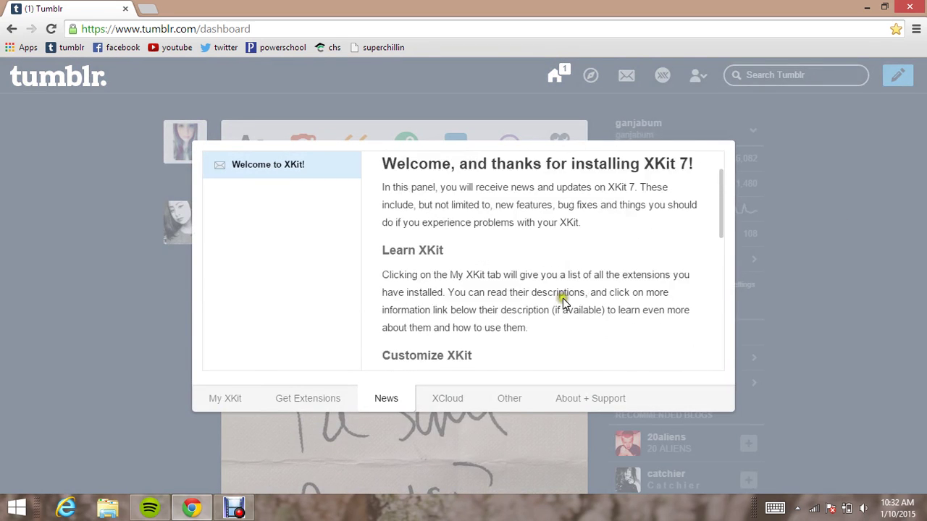
scroll(565, 271, down, 6)
scroll(565, 296, up, 6)
scroll(614, 250, down, 6)
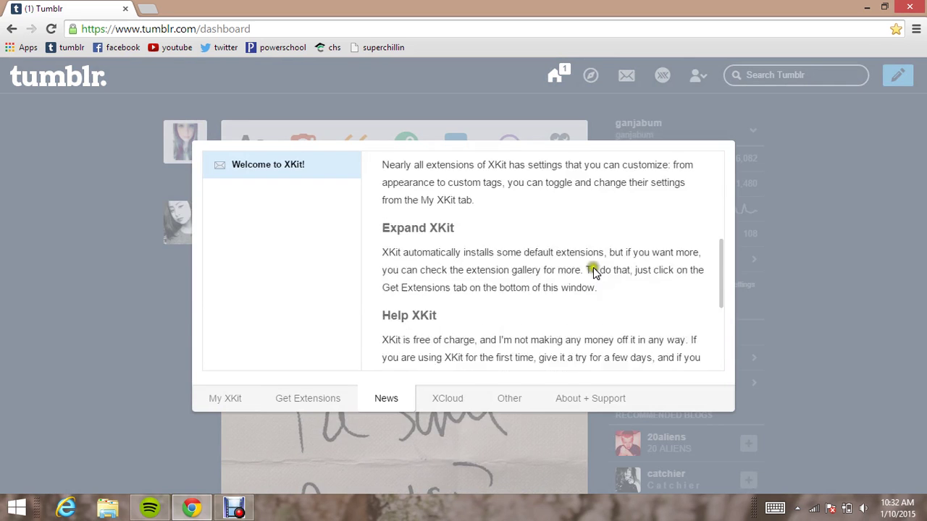
scroll(593, 279, up, 3)
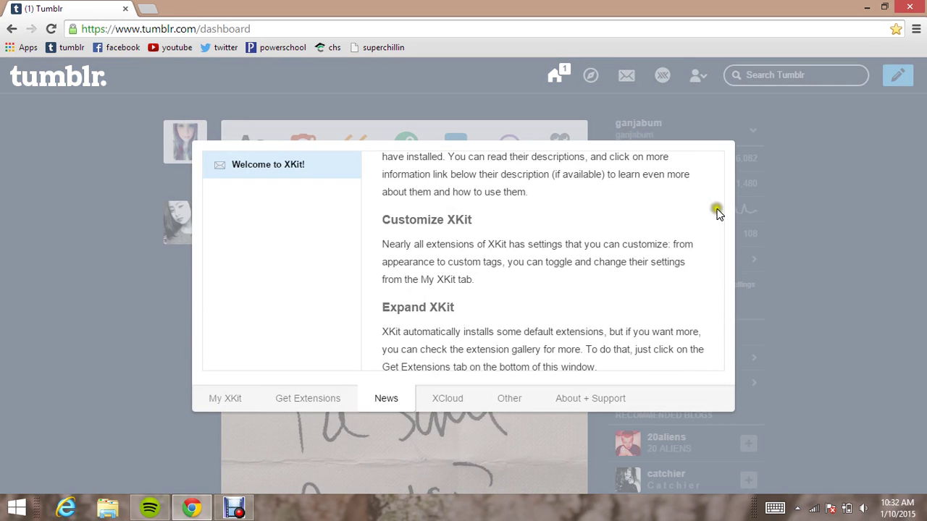
click(804, 247)
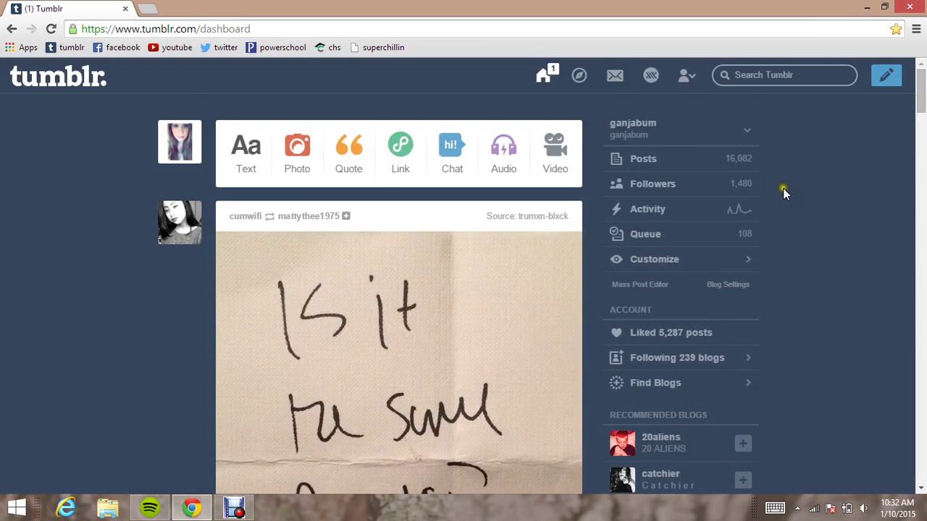
- Open XKit quick reblog on the leather-trousers post and enter tags 'follow, me,'
scroll(435, 325, down, 15)
scroll(421, 354, down, 20)
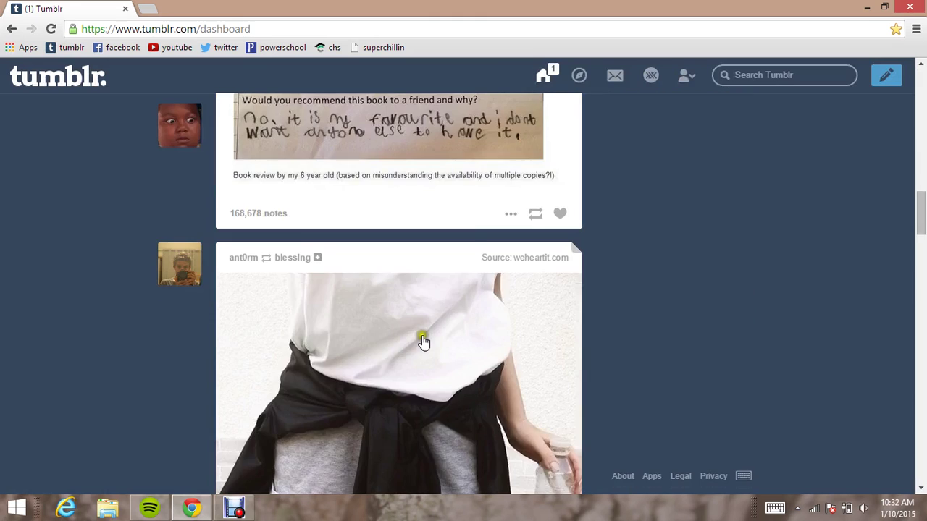
scroll(421, 304, down, 15)
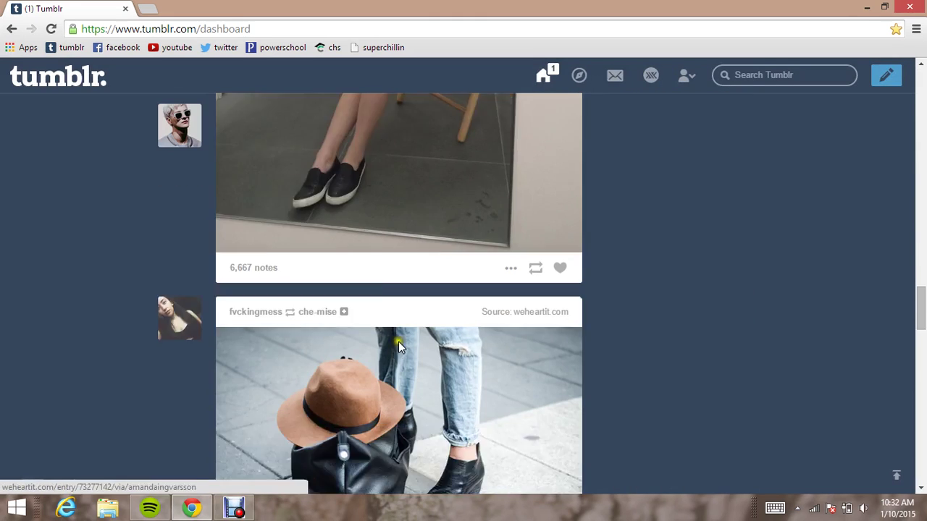
scroll(420, 318, down, 15)
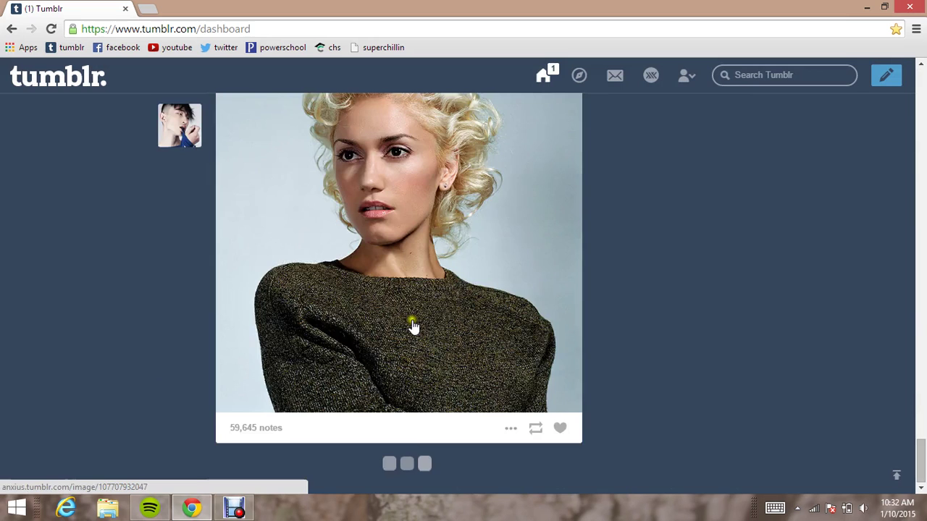
scroll(435, 326, up, 8)
scroll(482, 321, up, 4)
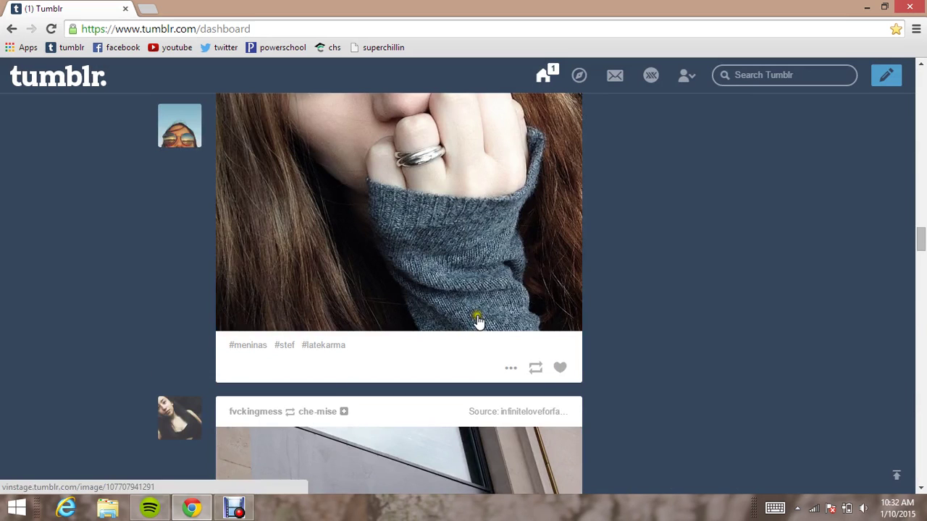
scroll(669, 247, down, 20)
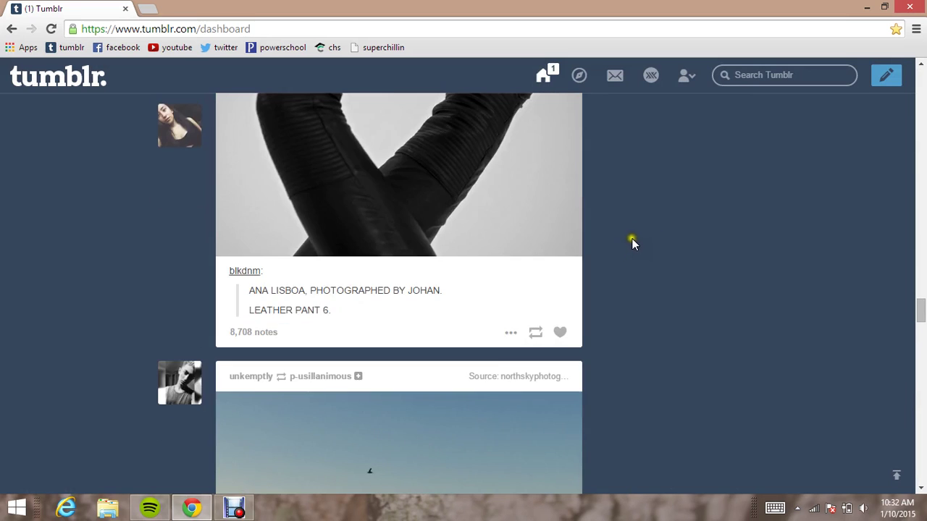
mouse_move(536, 333)
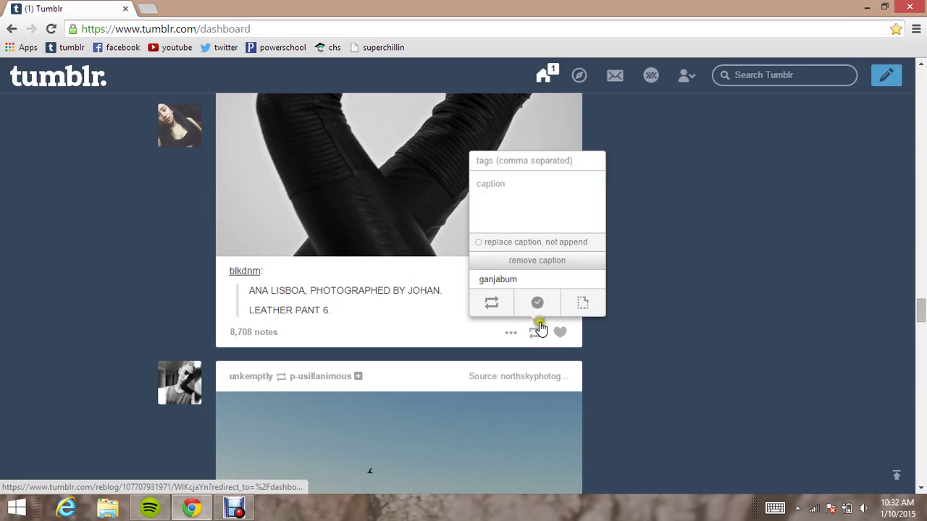
click(543, 160)
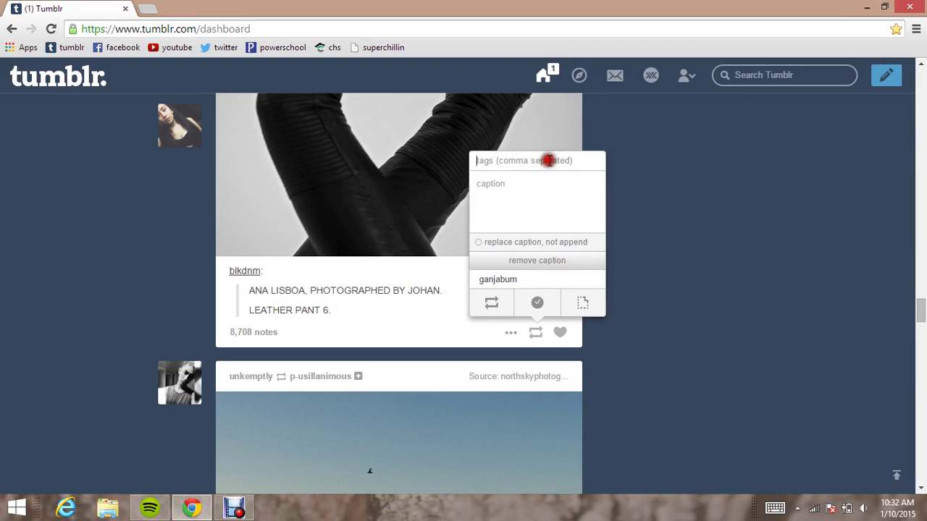
text(follow, me,)
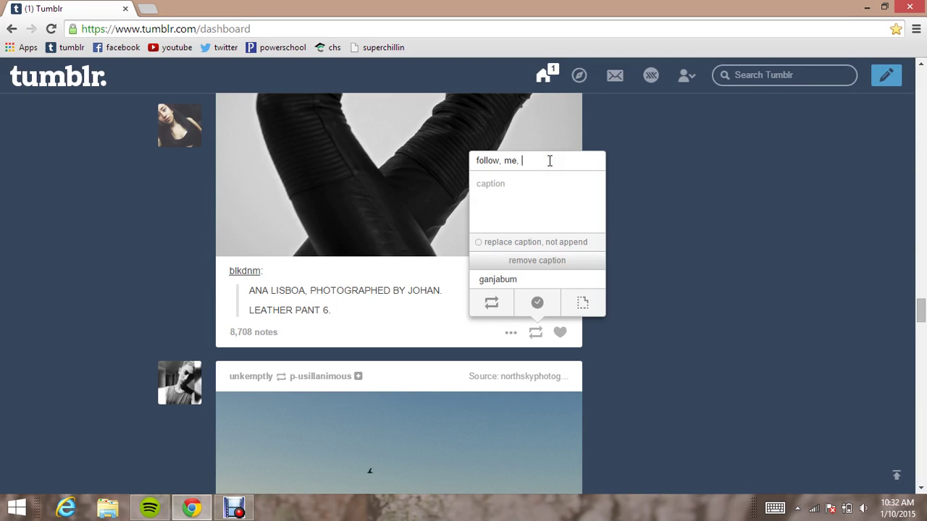
- Choose your own blog as the destination and reblog the post
scroll(550, 160, up, 1)
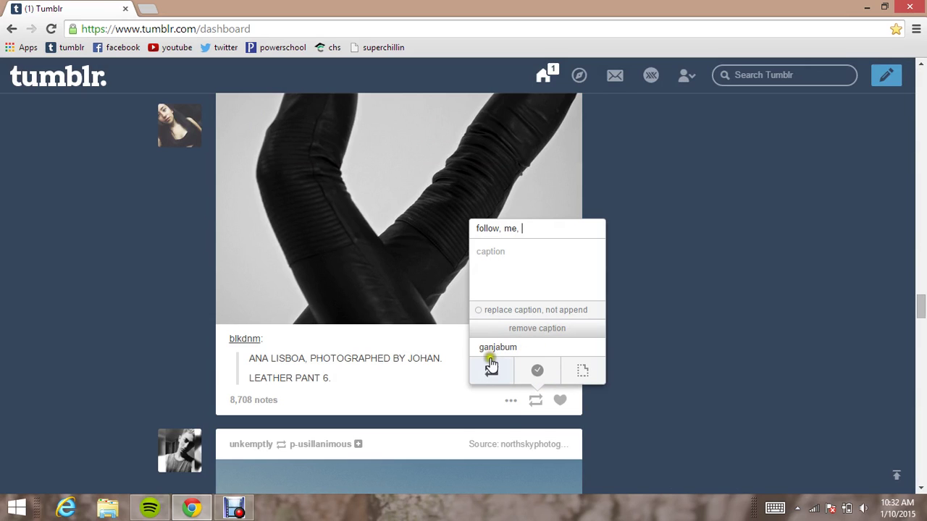
click(509, 349)
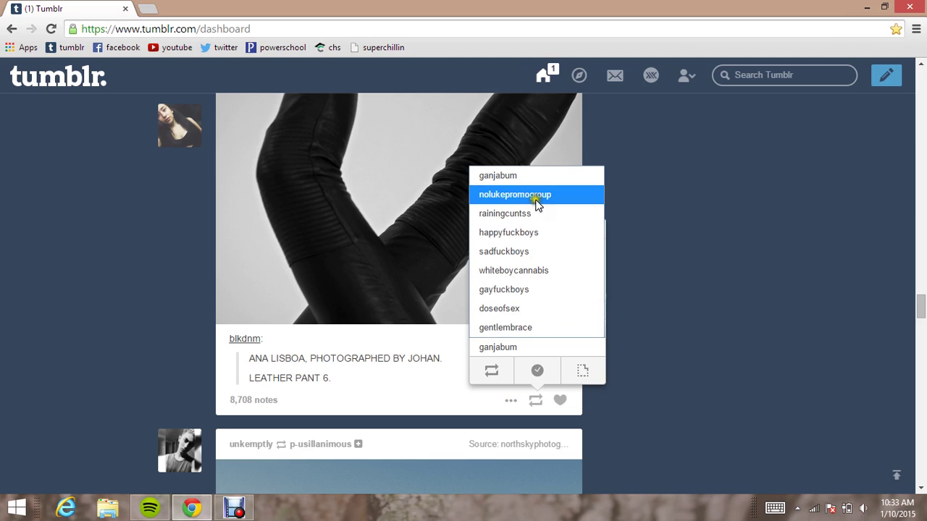
click(523, 177)
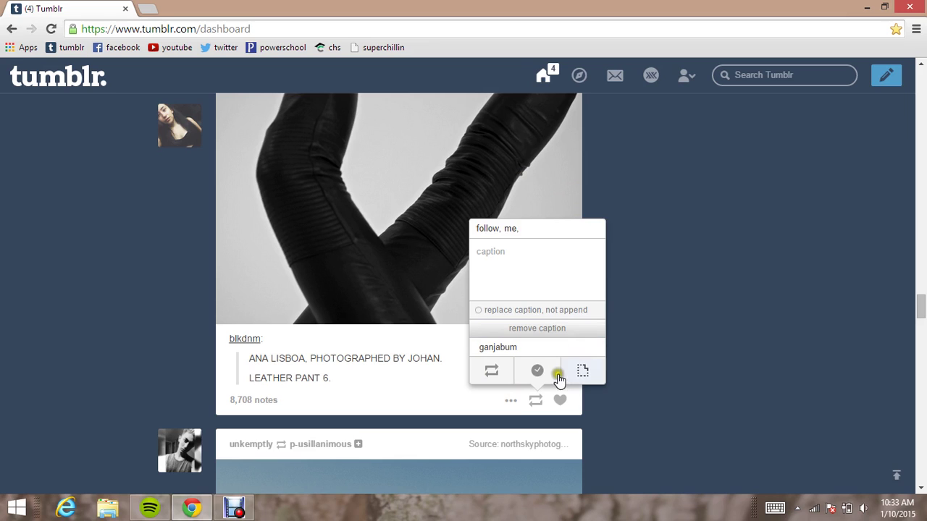
click(491, 370)
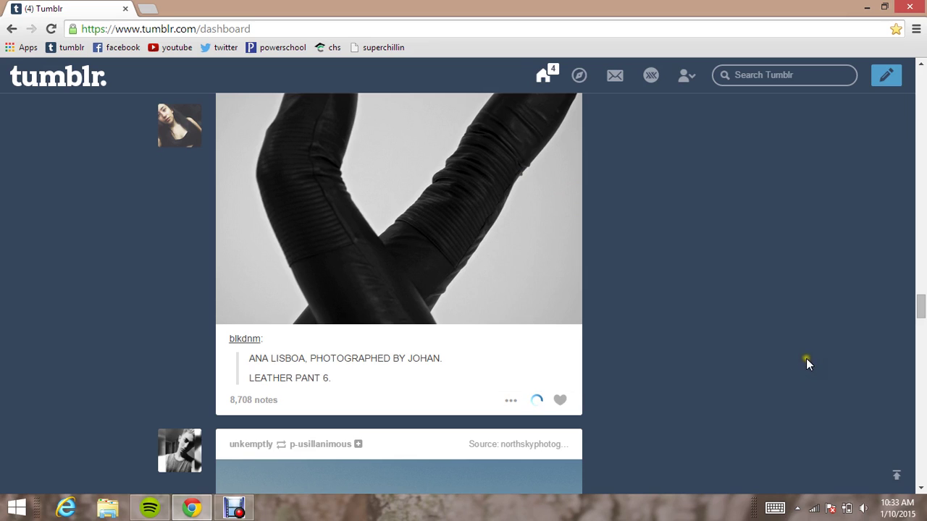
scroll(695, 345, down, 5)
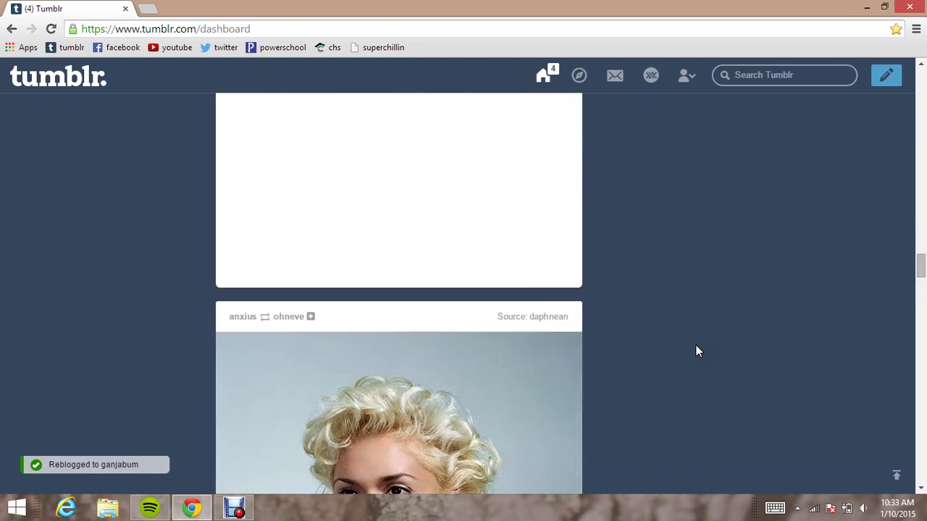
scroll(695, 345, up, 15)
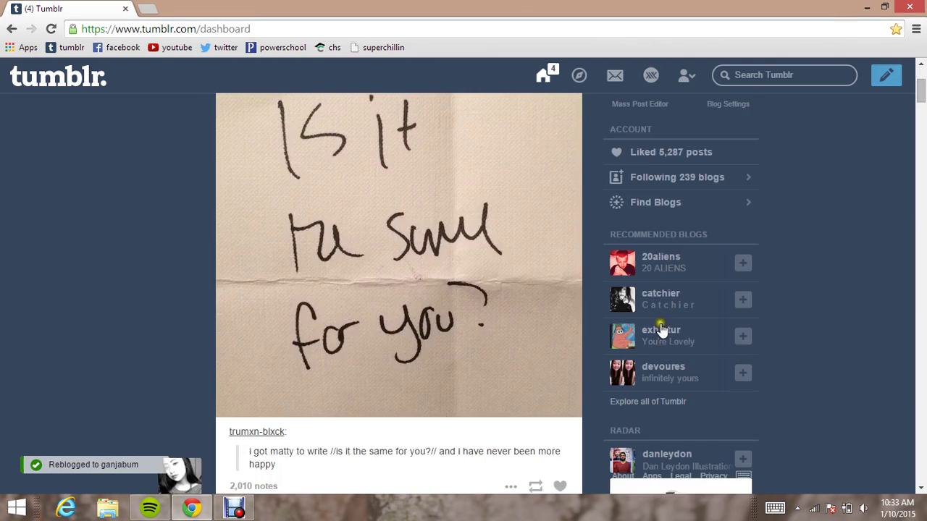
scroll(659, 319, up, 5)
right_click(192, 135)
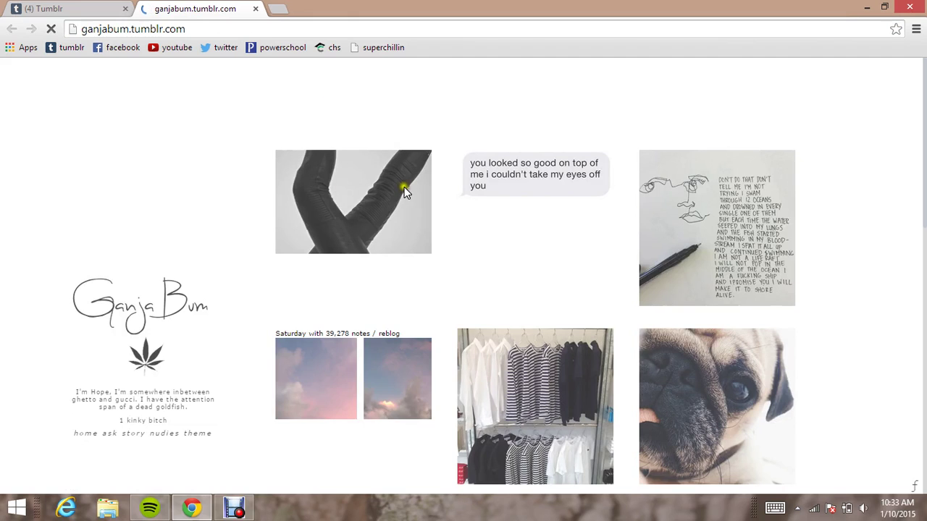
click(498, 110)
key(ctrl+w)
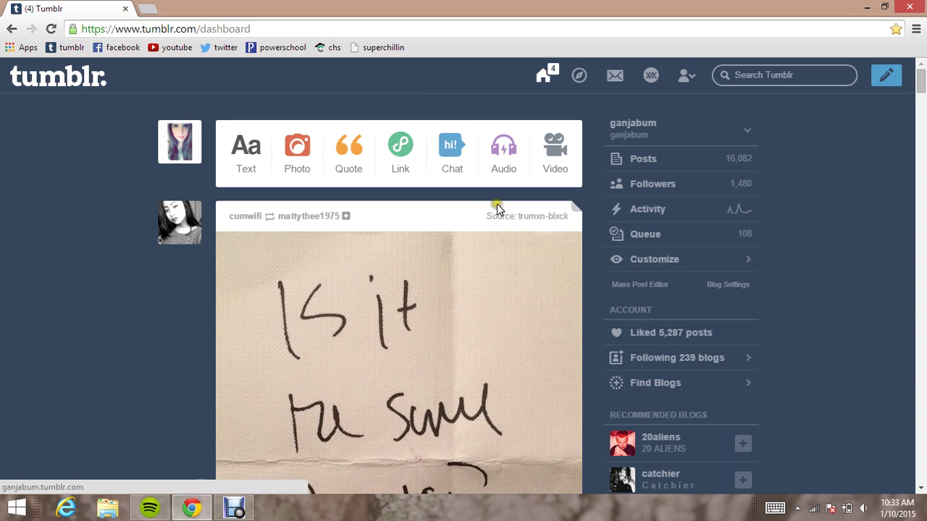
scroll(496, 195, down, 1)
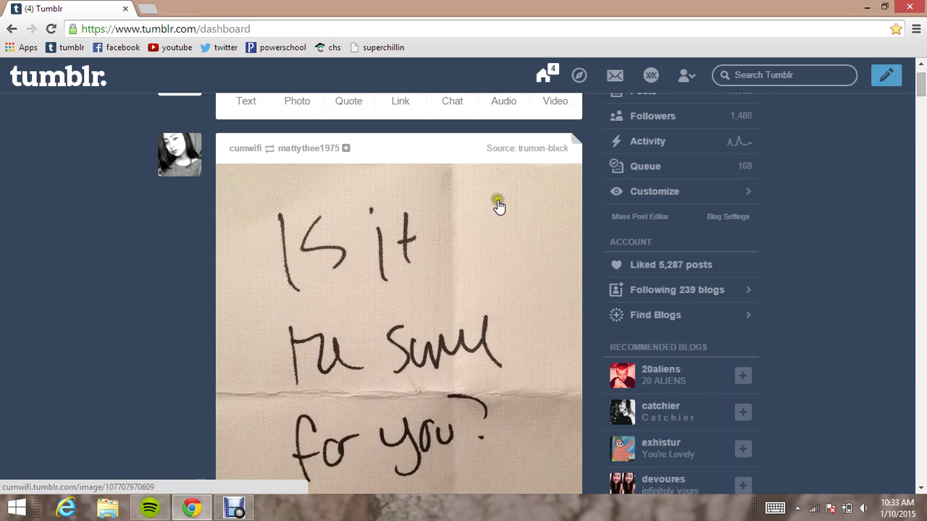
scroll(494, 234, down, 3)
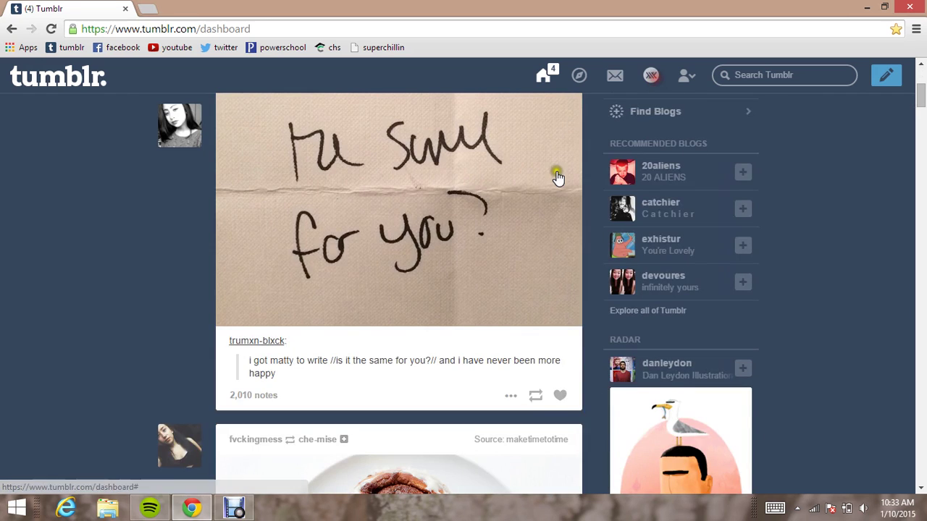
- Install Blog Tracker and Auto Tagger from XKit's Get Extensions gallery
click(651, 74)
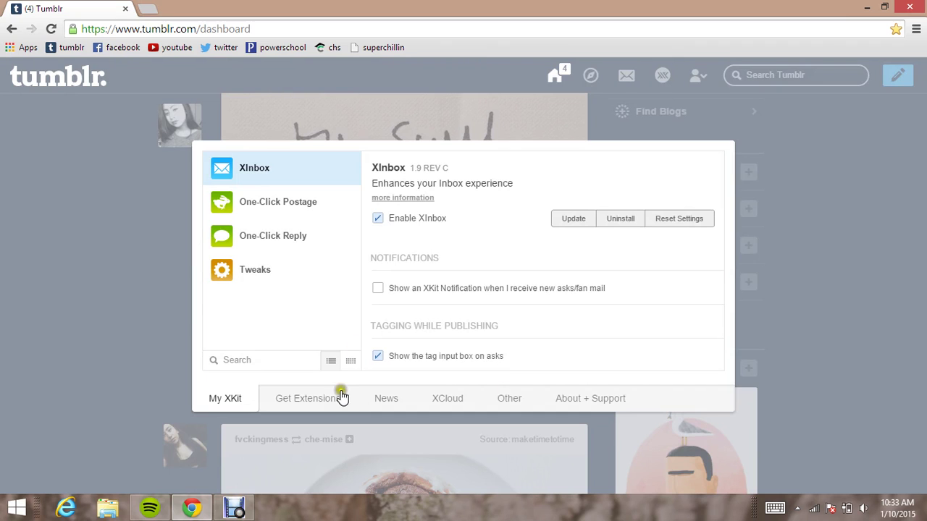
click(291, 398)
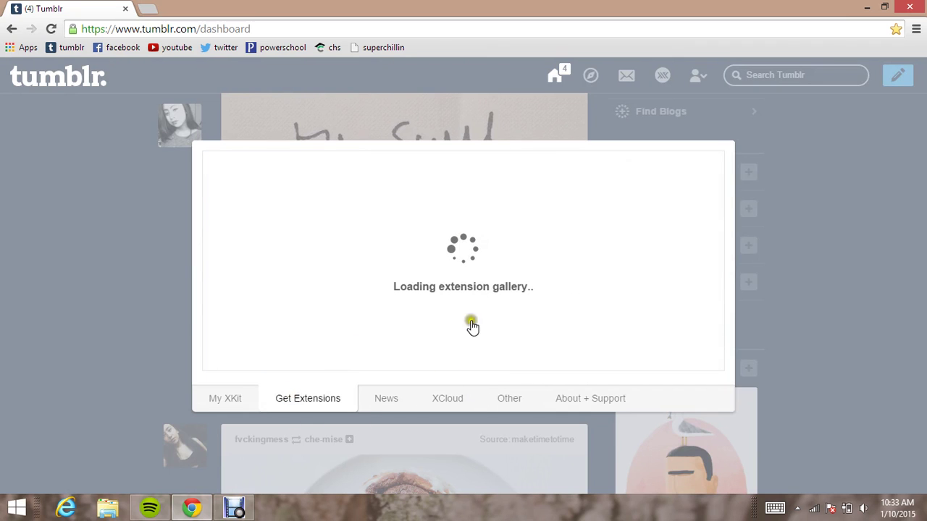
scroll(435, 297, down, 3)
scroll(449, 303, down, 1)
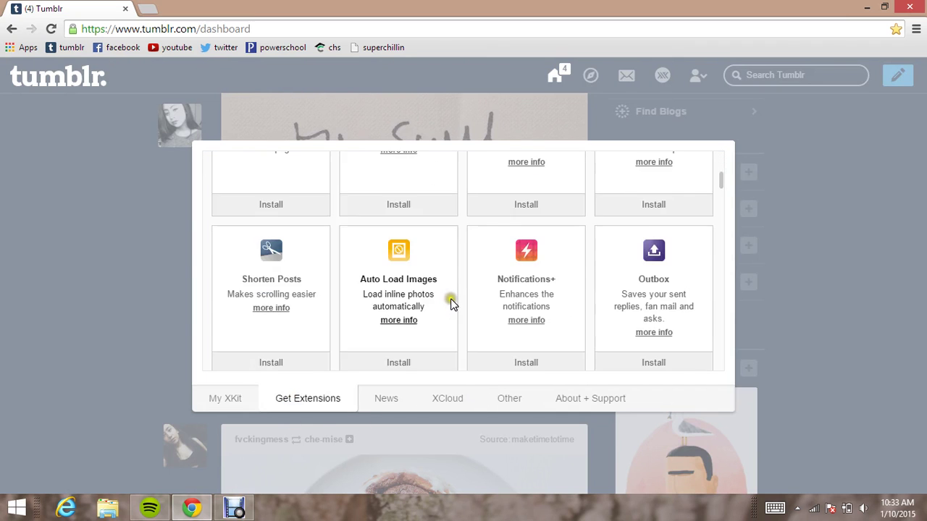
scroll(456, 301, down, 3)
scroll(483, 301, down, 6)
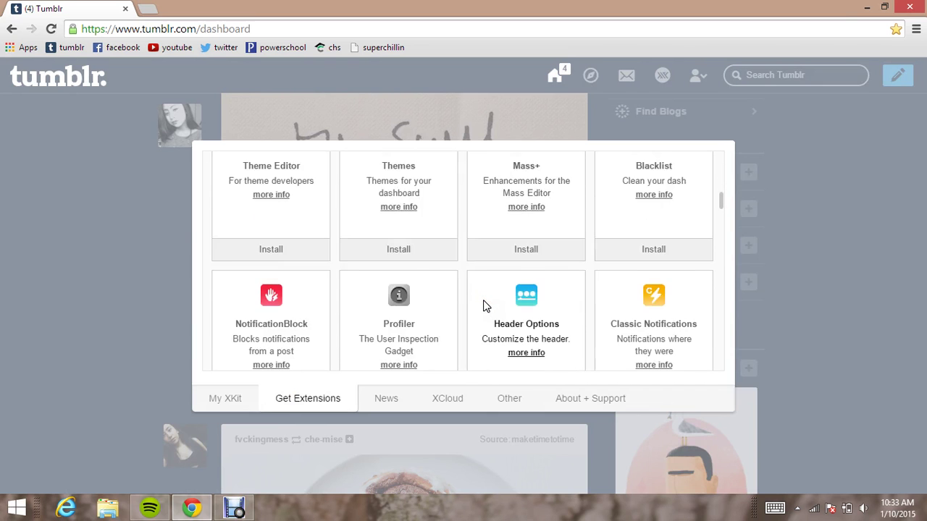
scroll(484, 307, down, 1)
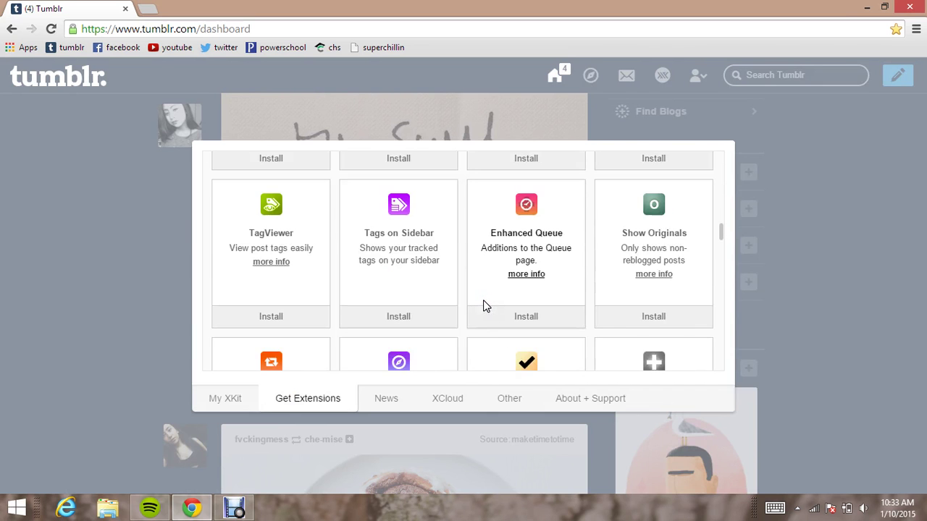
scroll(443, 312, down, 1)
scroll(443, 312, up, 1)
scroll(447, 312, down, 6)
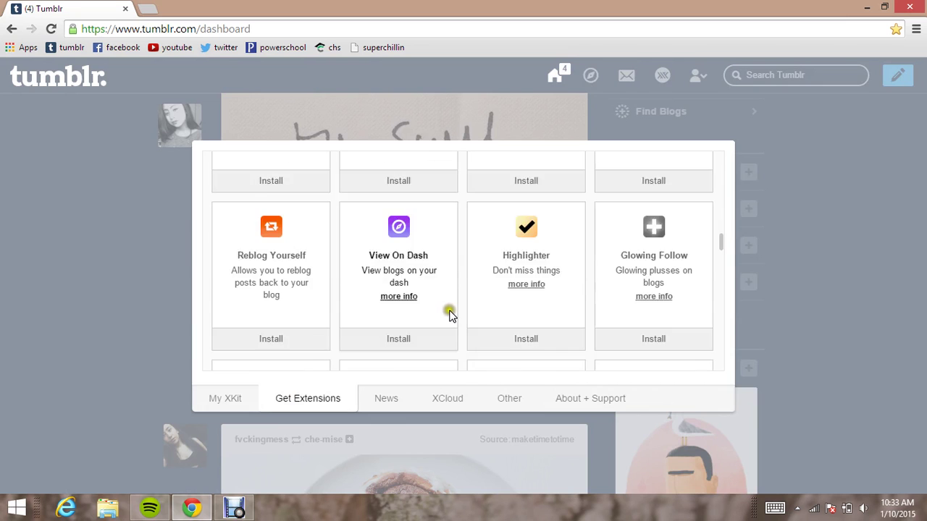
scroll(449, 315, down, 3)
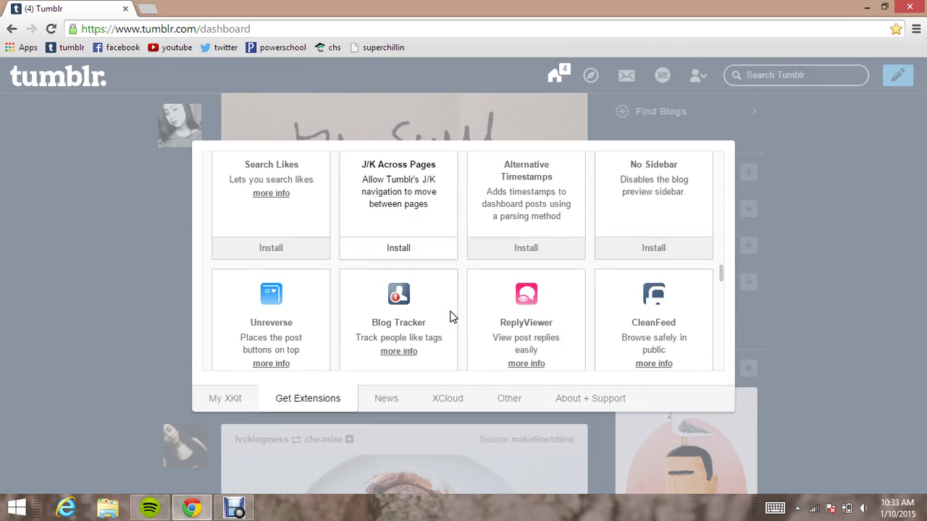
click(400, 338)
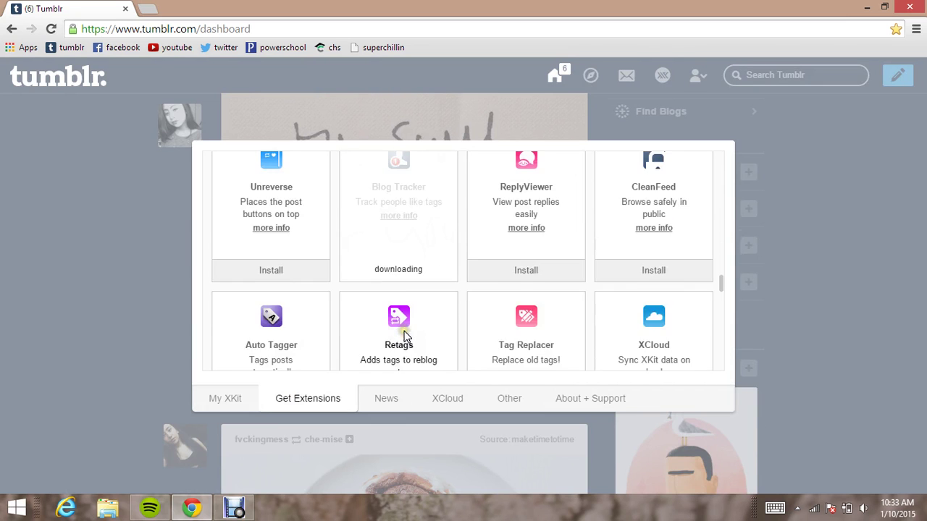
scroll(404, 341, down, 2)
click(279, 291)
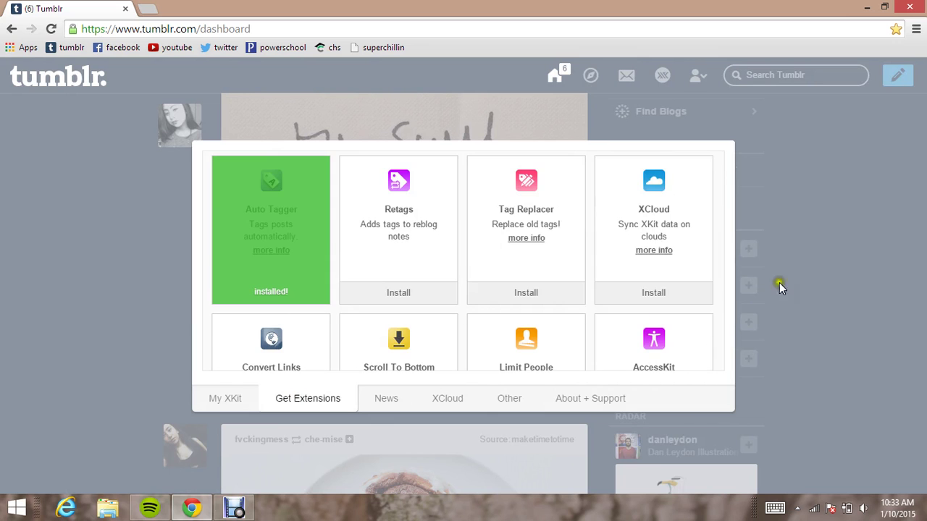
- Close the XKit panel and open Blog Tracker's 'Add a person to track list' prompt
click(821, 227)
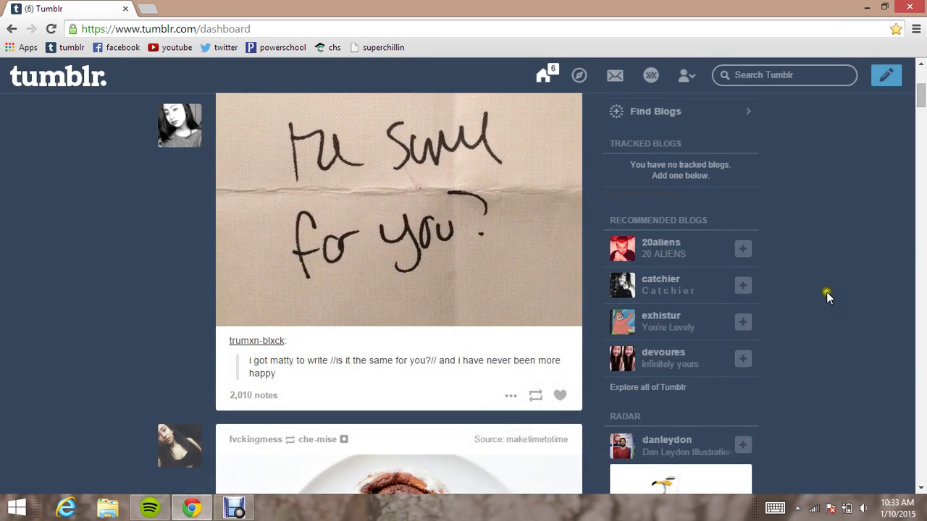
scroll(825, 283, up, 3)
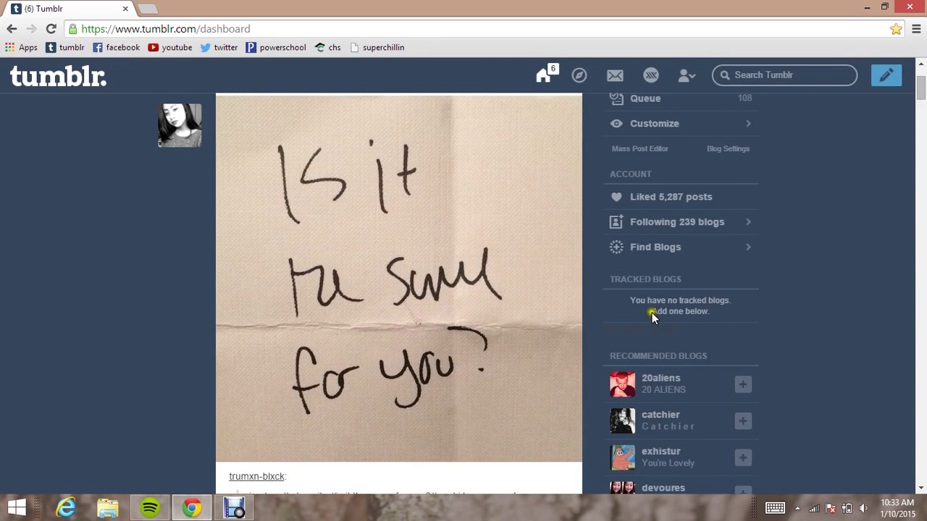
click(709, 330)
click(617, 327)
- Add the 'staff' blog to Blog Tracker's track list
click(708, 327)
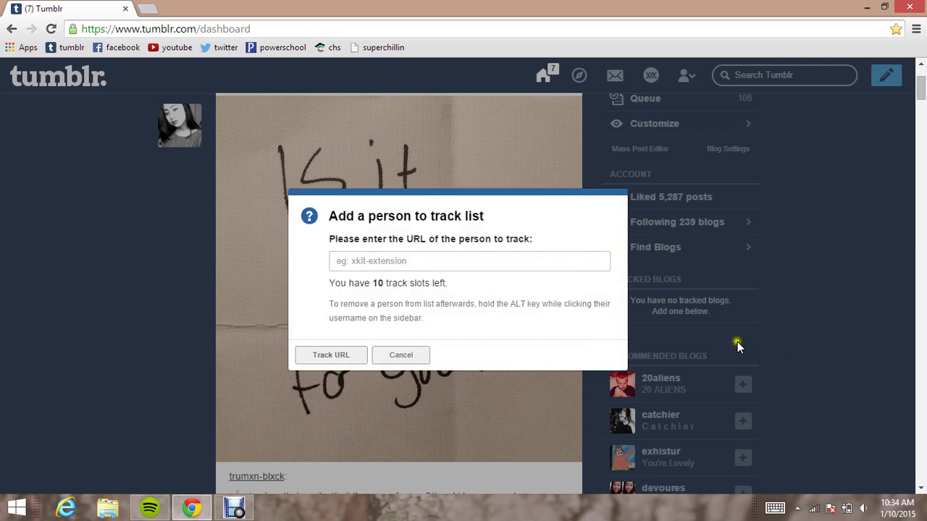
click(418, 259)
text(sta)
click(354, 355)
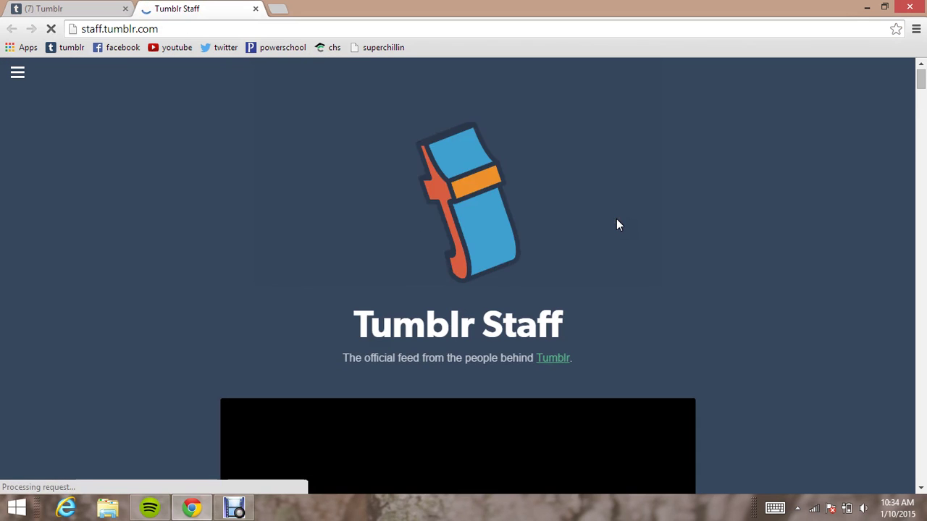
- Close the Tumblr Staff blog tab and check Tracked Blogs on the dashboard
click(255, 9)
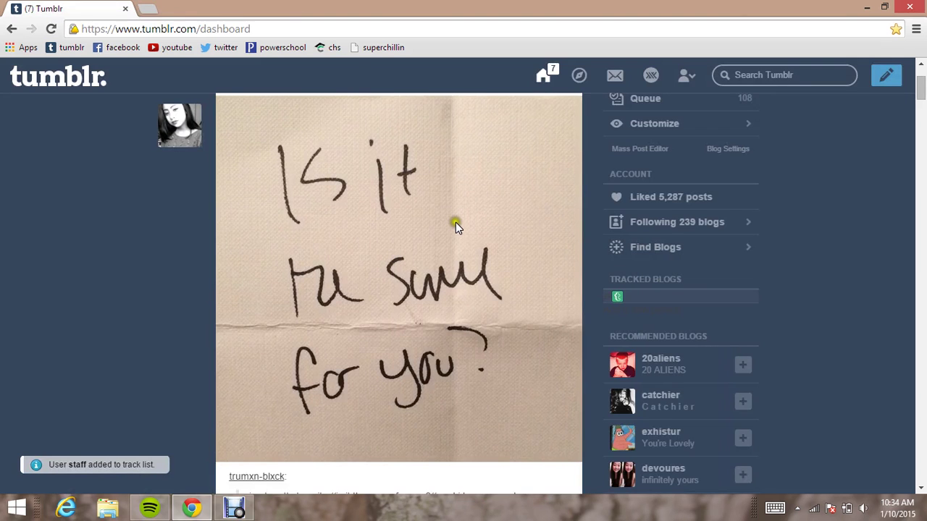
scroll(162, 451, down, 4)
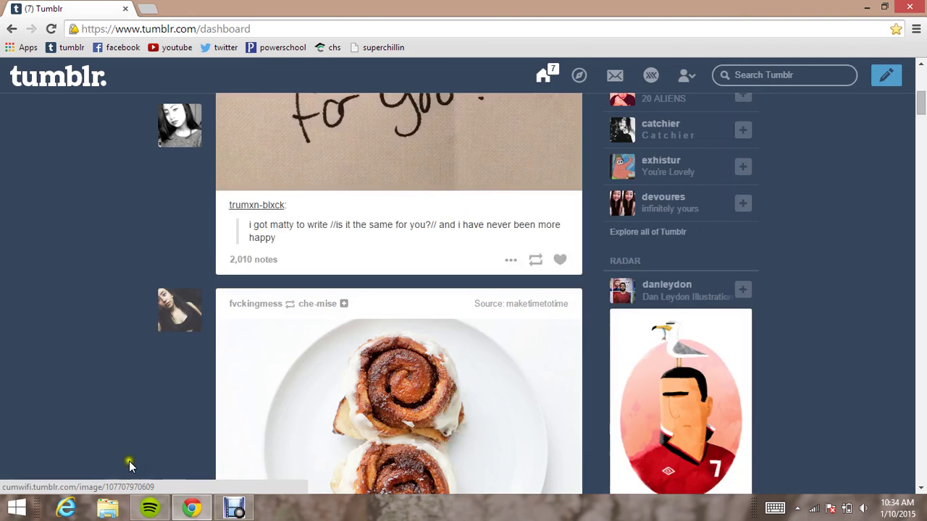
scroll(176, 439, down, 5)
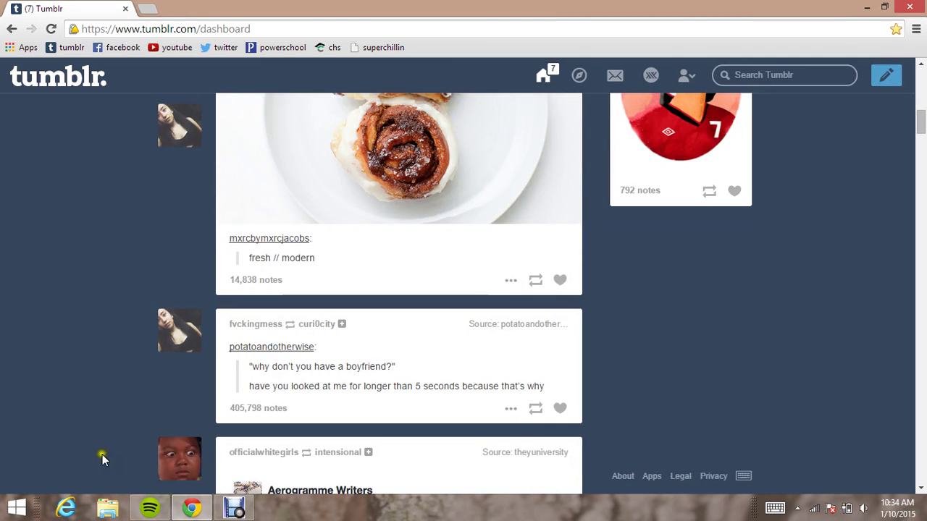
scroll(756, 333, up, 12)
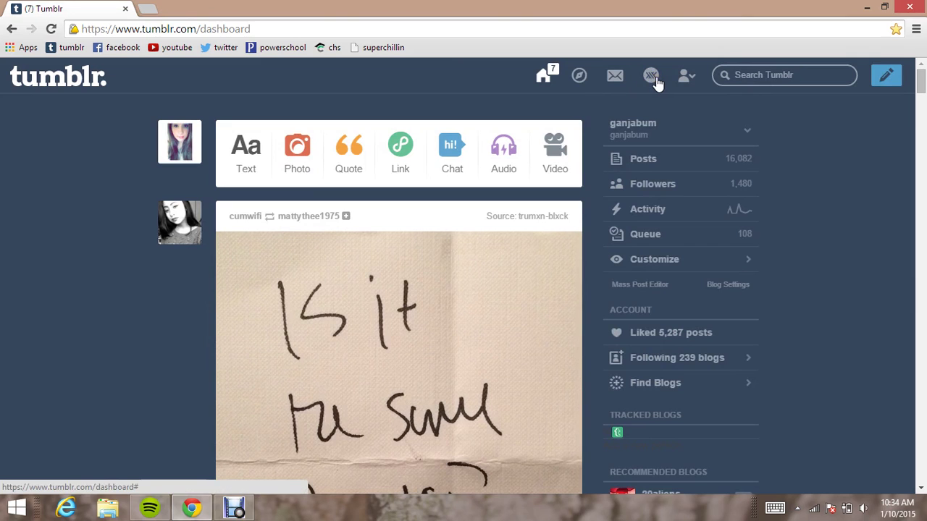
- In XKit's Auto Tagger settings, set 'Tags for posts I reblog' to 'follow me'
click(654, 78)
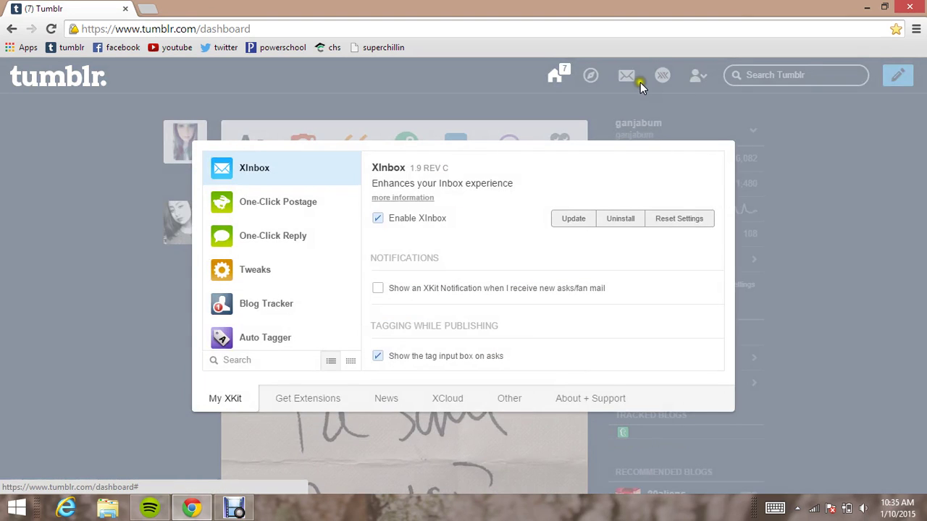
click(279, 340)
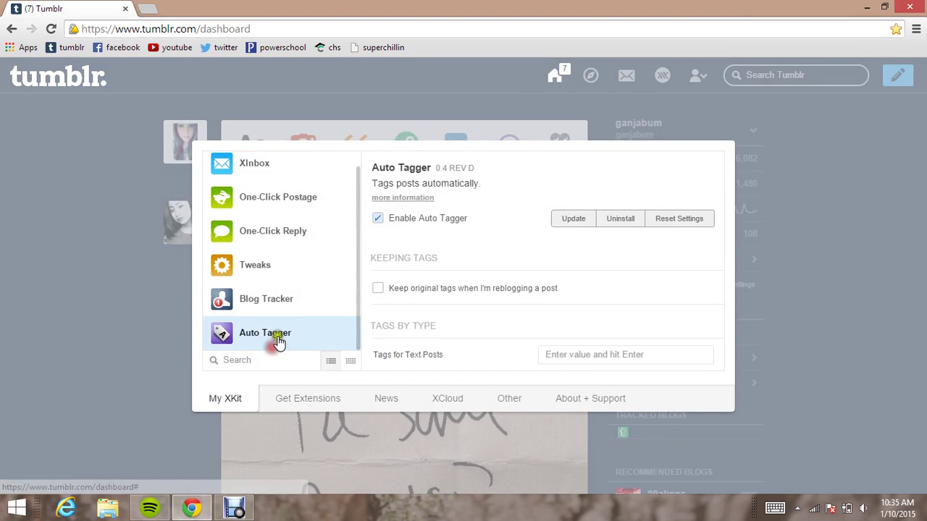
scroll(553, 271, down, 5)
scroll(548, 289, down, 3)
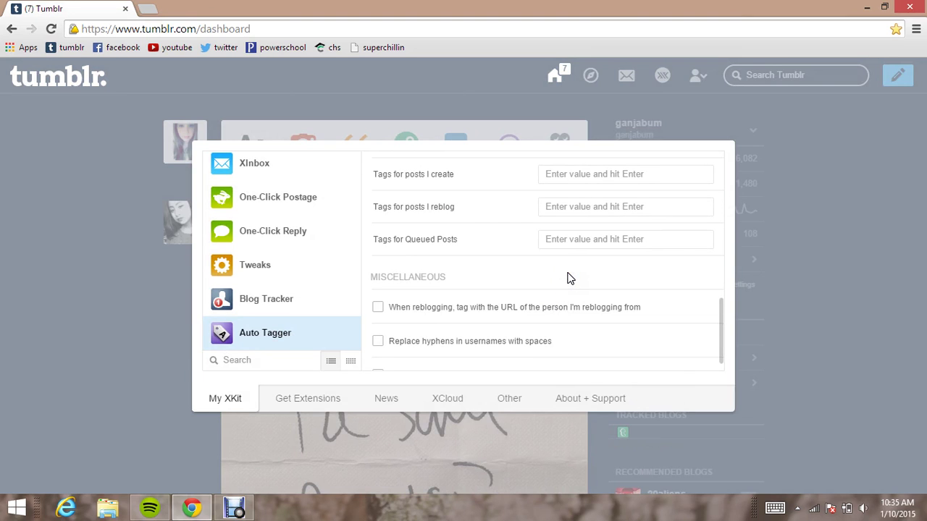
scroll(569, 278, up, 2)
scroll(569, 278, down, 2)
scroll(570, 274, up, 1)
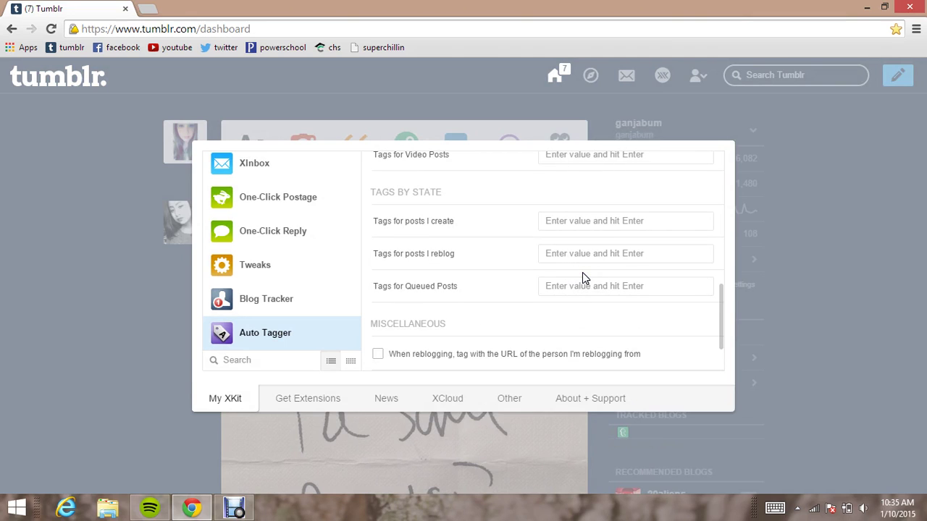
click(631, 219)
click(628, 250)
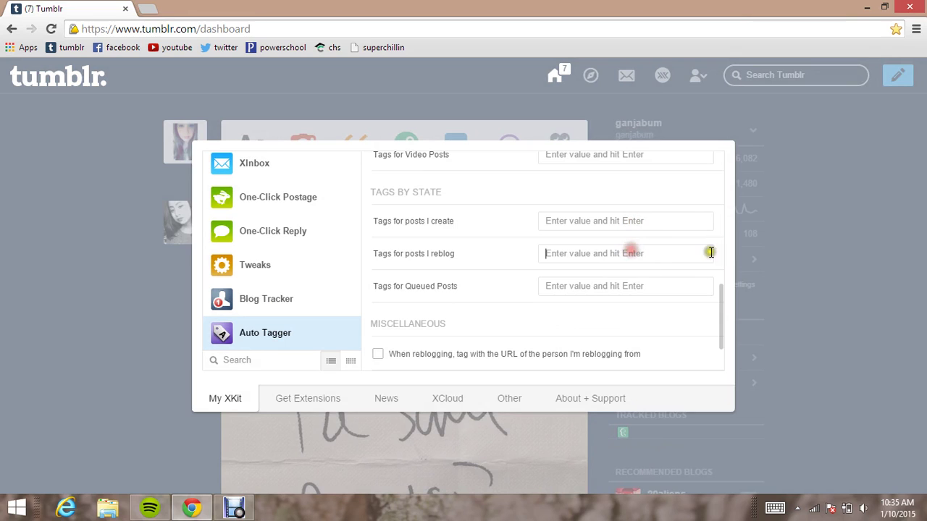
text(follow me)
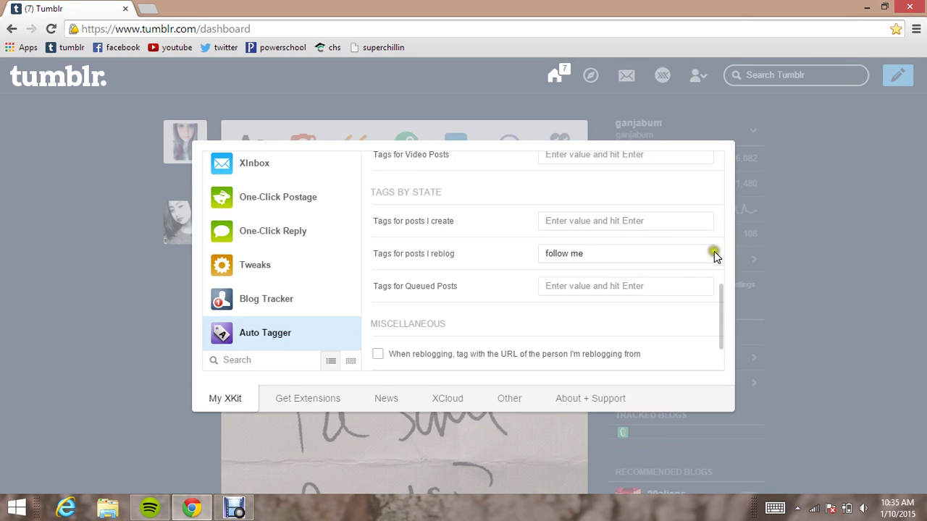
click(594, 289)
- Enter 'follow me' in 'Tags for Text Posts'
scroll(644, 268, up, 3)
scroll(633, 271, up, 3)
scroll(596, 315, down, 2)
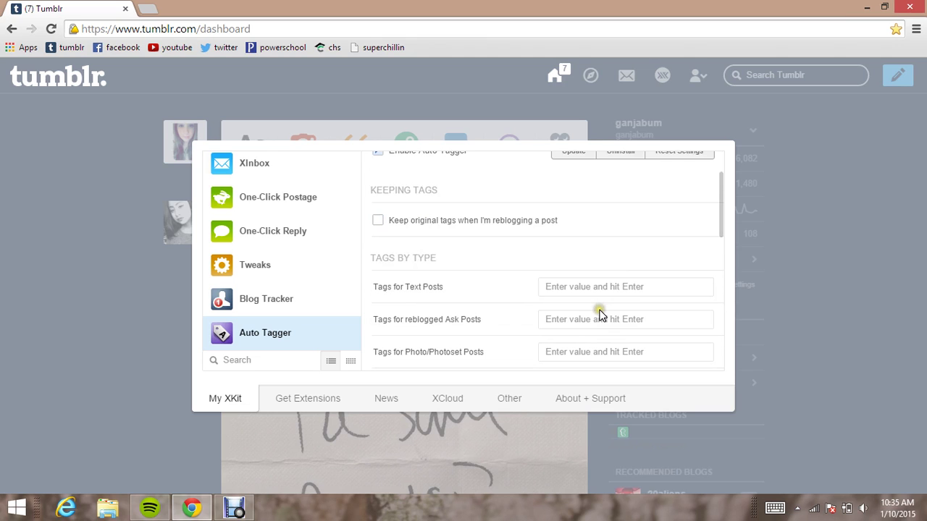
click(597, 286)
text(follow me)
- Copy 'follow me' from the Text Posts tags and paste it into every other post type's tag field
drag(591, 286, 551, 287)
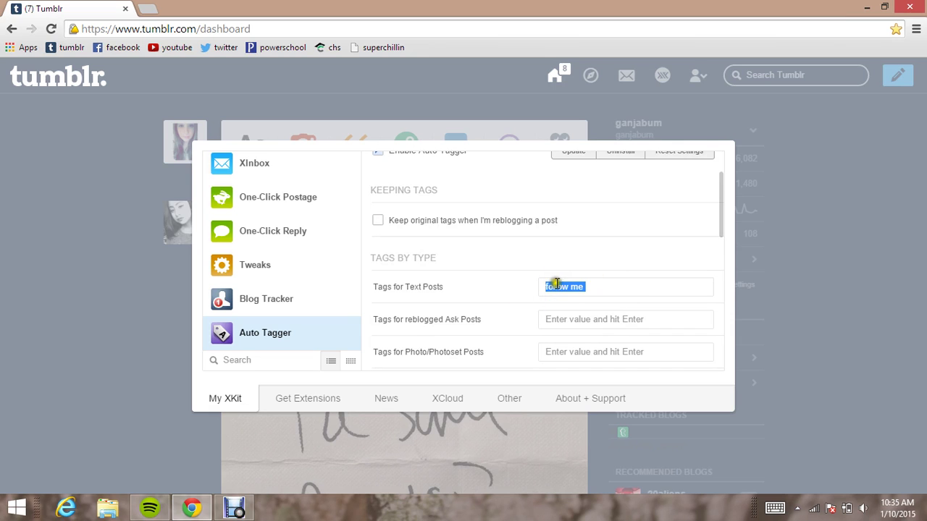
right_click(556, 287)
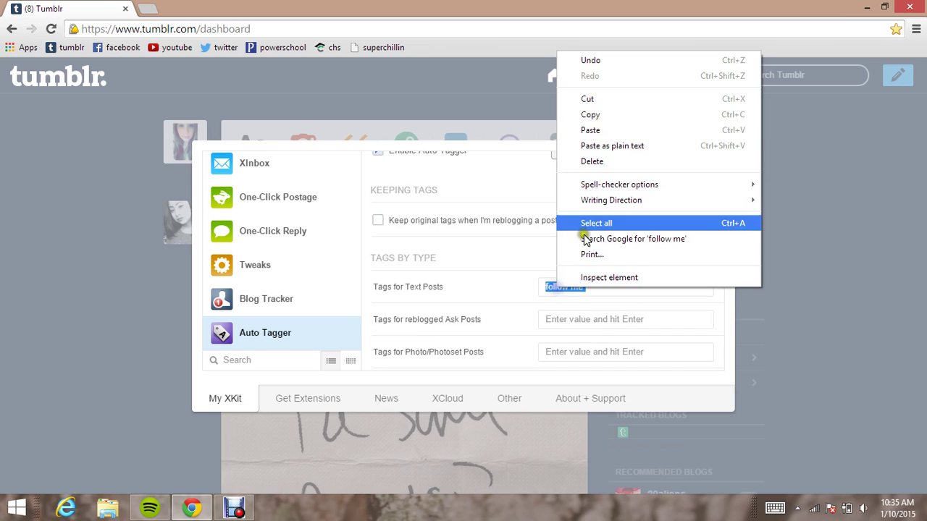
click(591, 114)
click(569, 320)
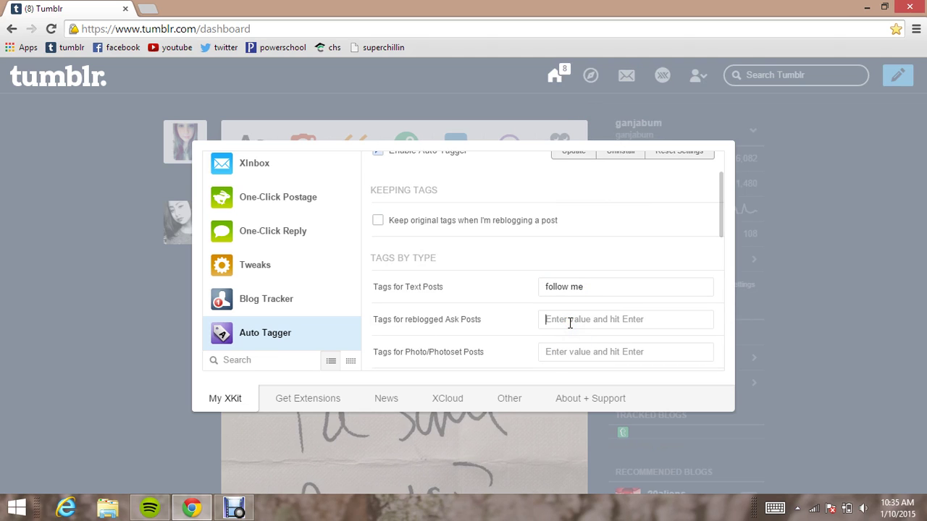
key(ctrl+v)
key(ctrl+v)
key(Tab)
key(ctrl+v)
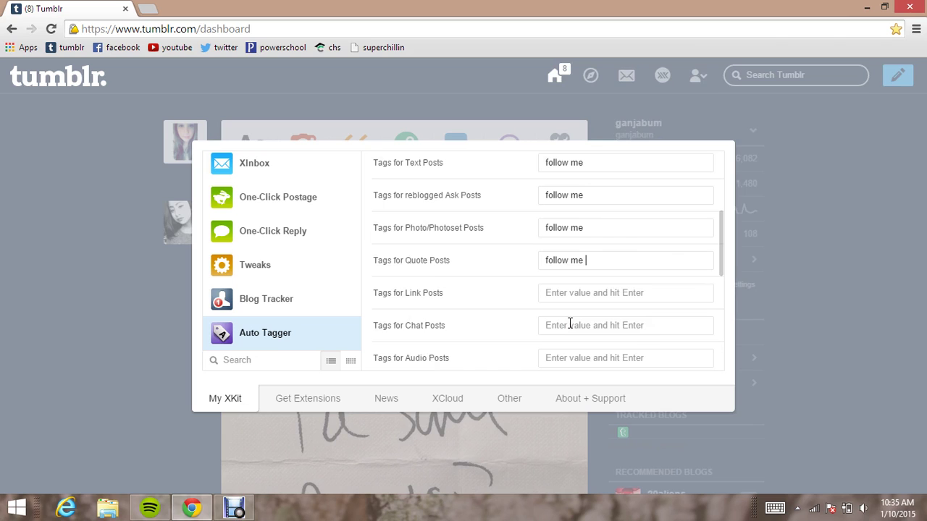
key(ctrl+v)
key(ctrl+v)
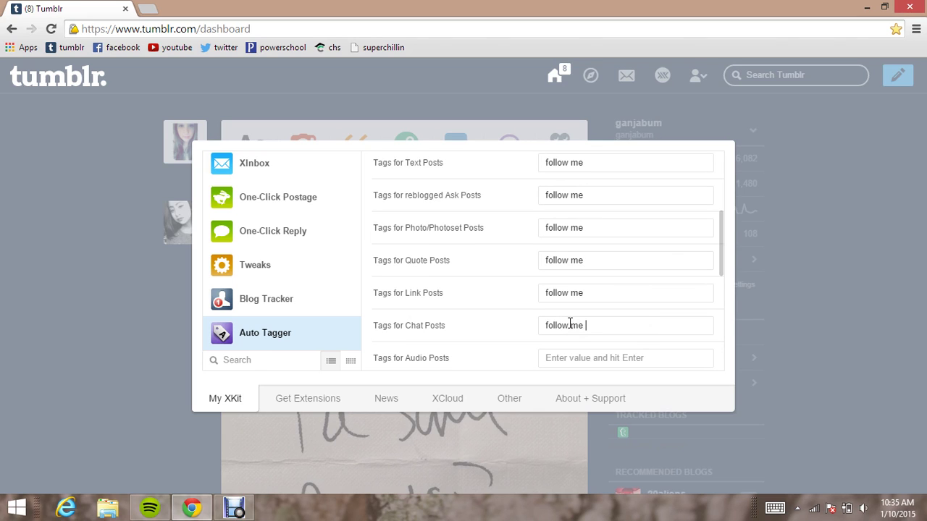
key(ctrl+v)
key(Tab)
key(ctrl+v)
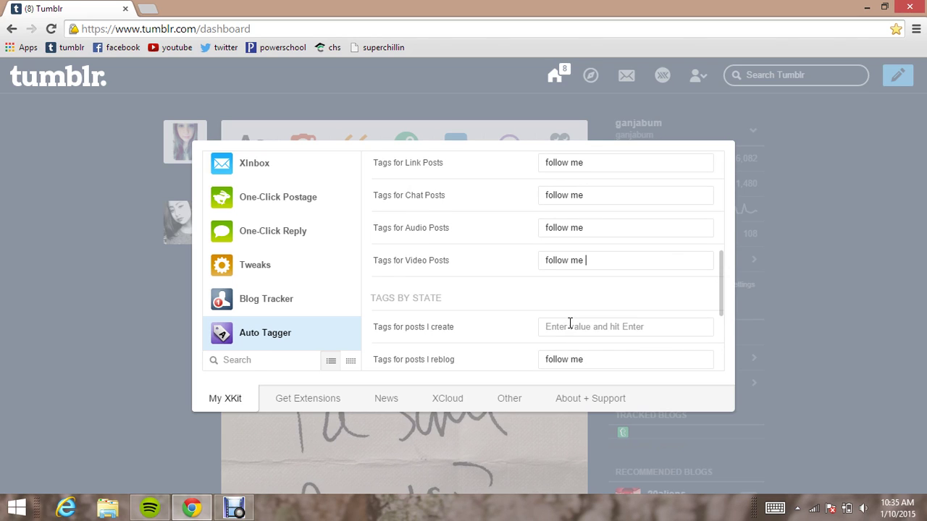
- Enable 'Keep original tags' so reblogged posts retain their existing tags
scroll(571, 333, down, 5)
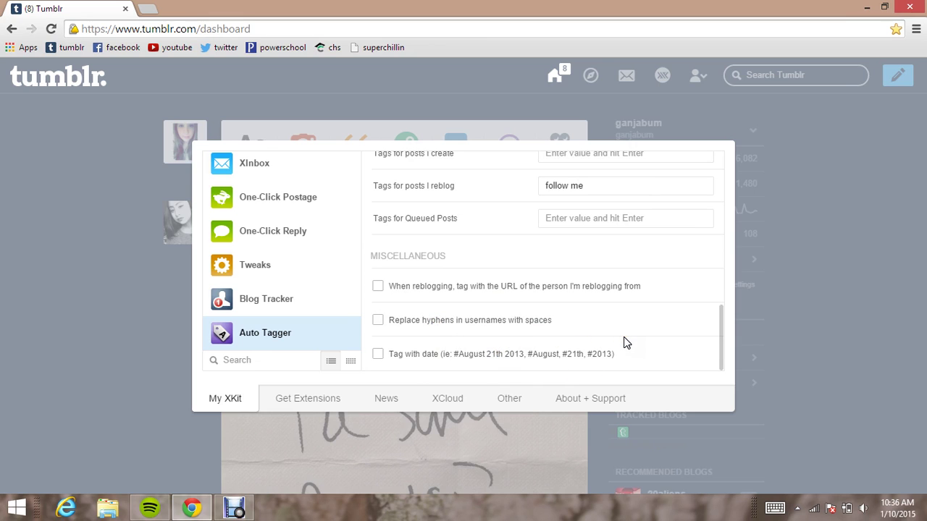
scroll(626, 342, up, 10)
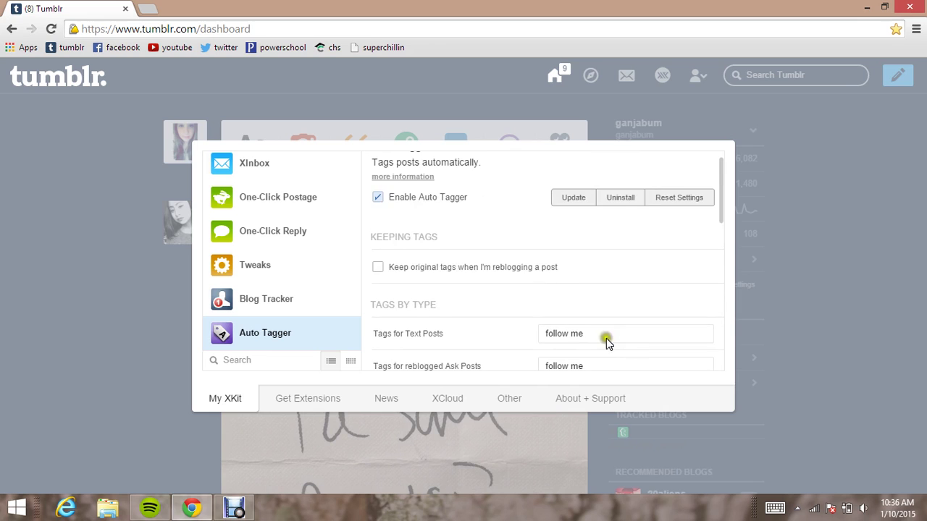
click(378, 268)
scroll(482, 273, up, 1)
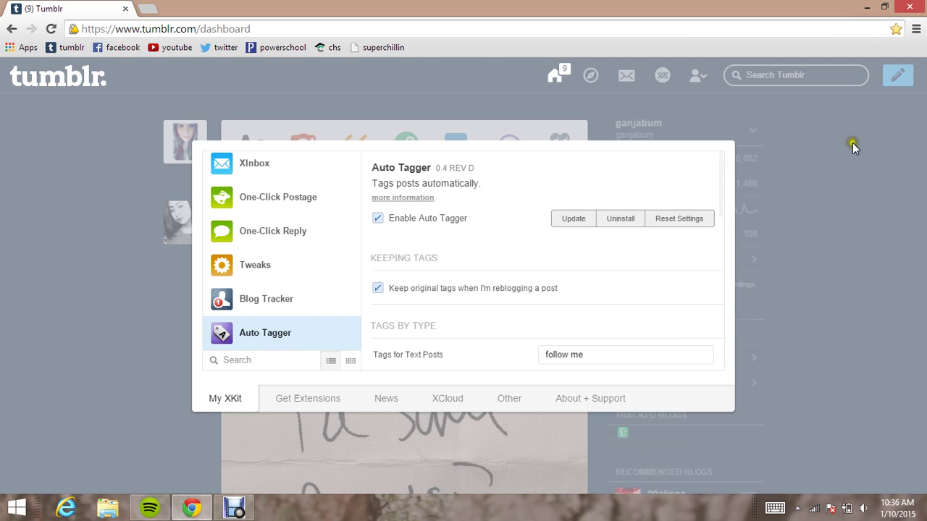
- Close the XKit settings, scroll the dashboard, and quick-reblog the beach-water photo post
click(843, 295)
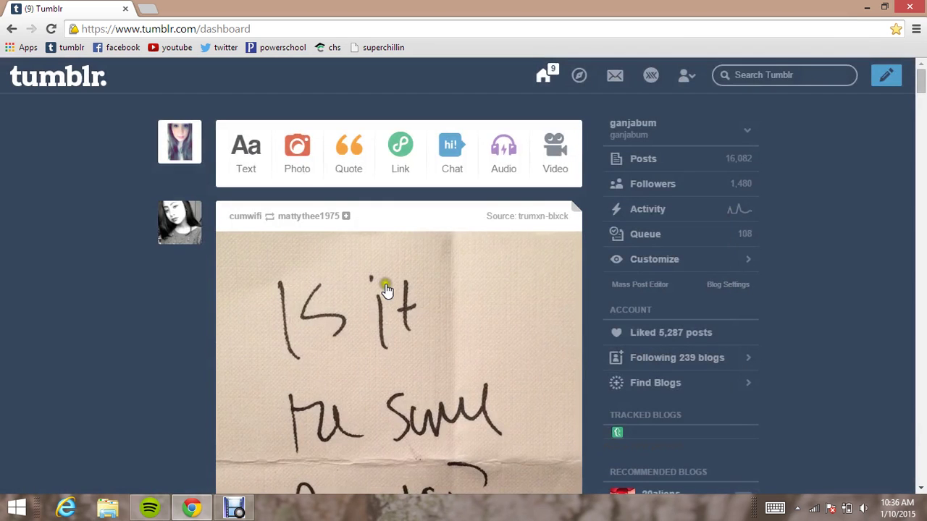
scroll(386, 290, down, 20)
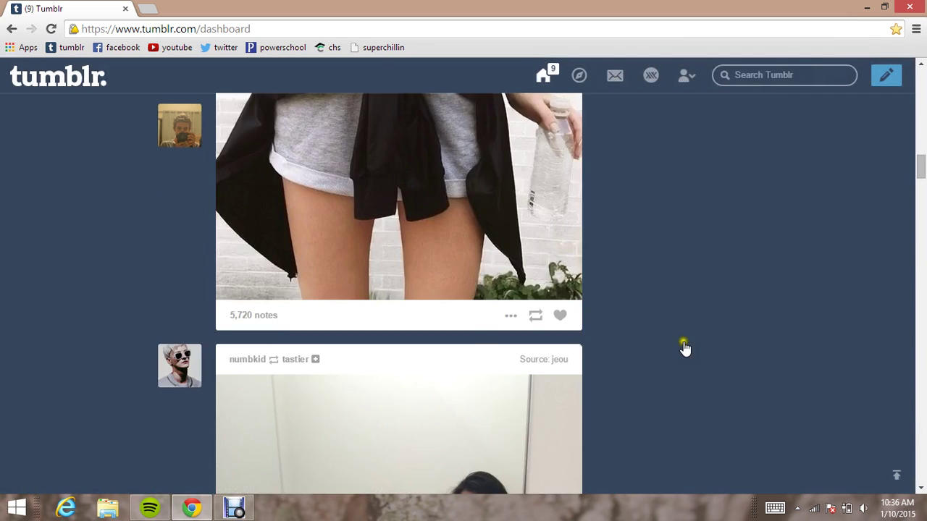
scroll(356, 357, down, 20)
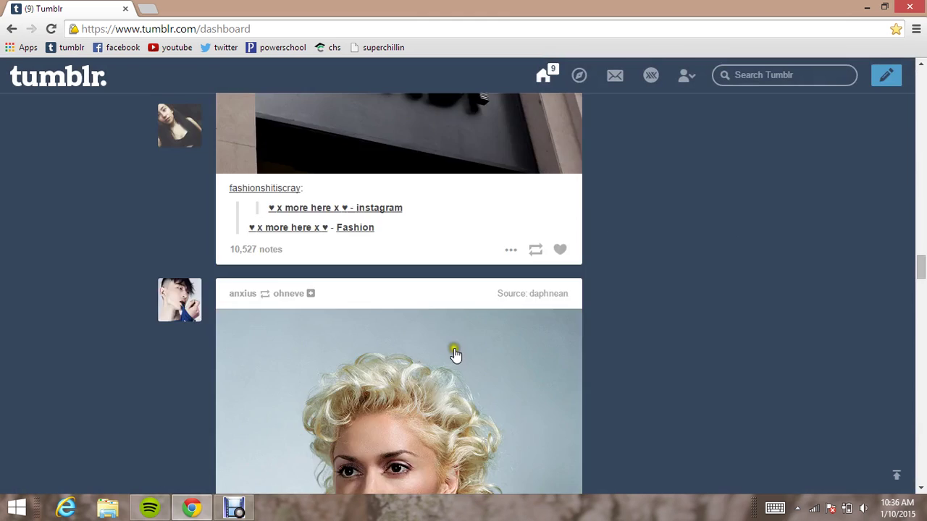
scroll(455, 352, down, 10)
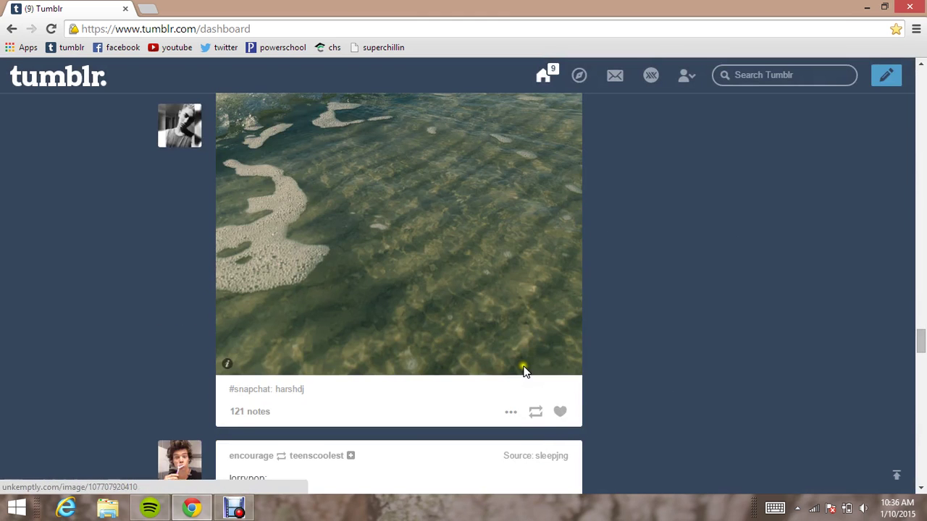
mouse_move(535, 415)
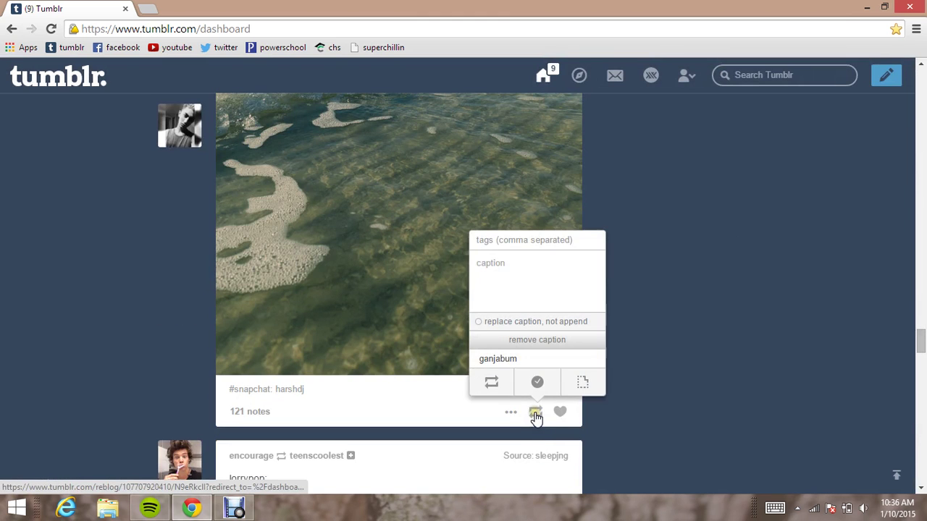
click(493, 381)
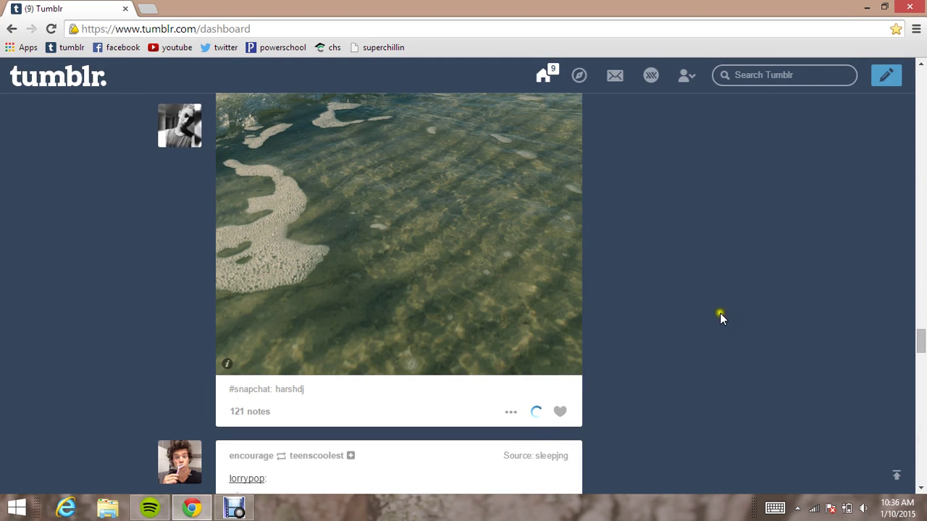
- Review the Auto Tagger settings in XKit, close the panel, and bring up the Debut recorder
click(658, 81)
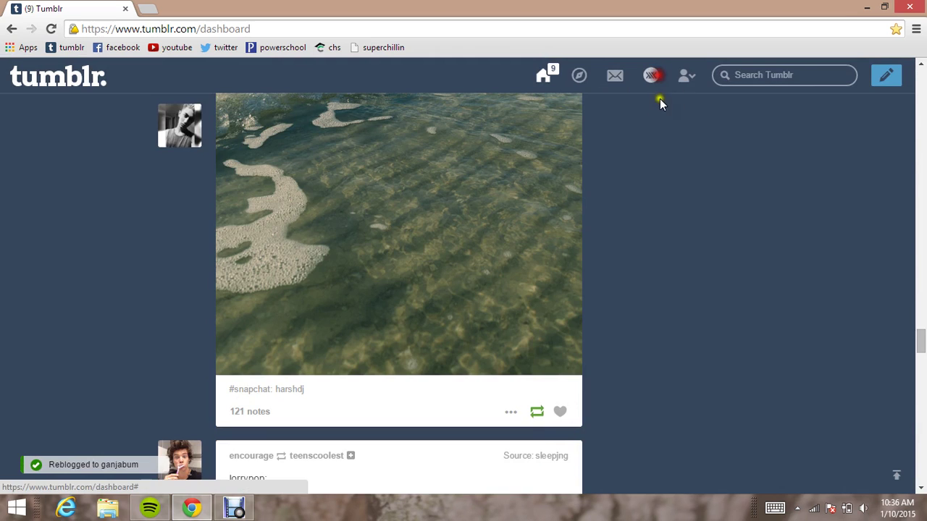
scroll(548, 280, down, 3)
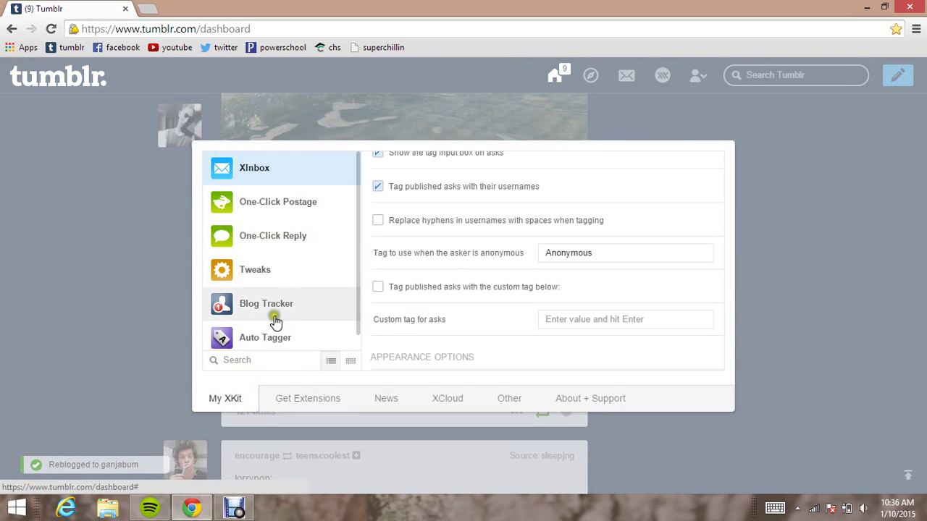
click(290, 338)
scroll(550, 300, down, 5)
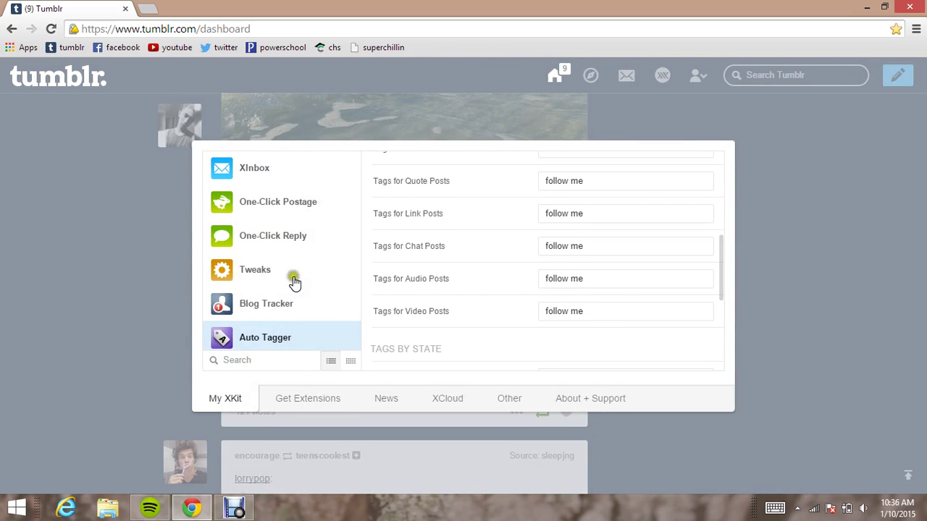
scroll(684, 304, down, 1)
scroll(703, 313, down, 3)
click(697, 393)
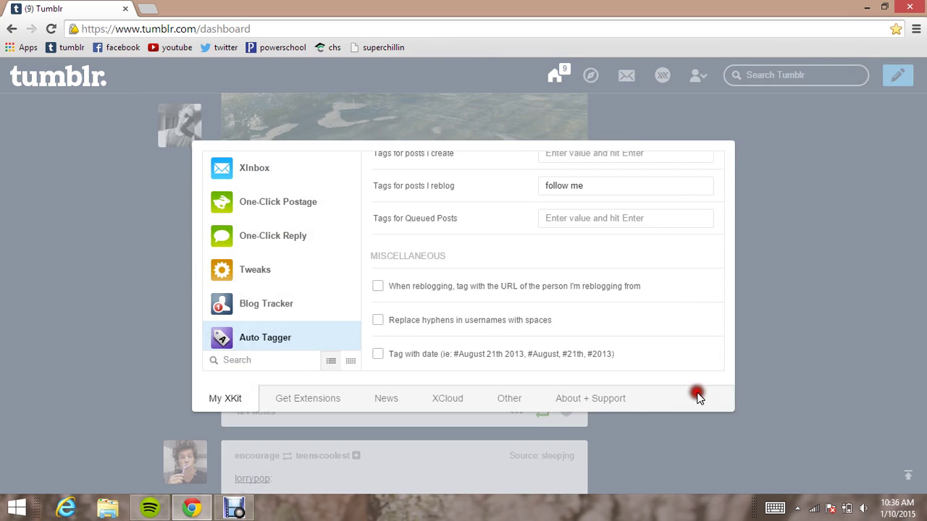
click(234, 507)
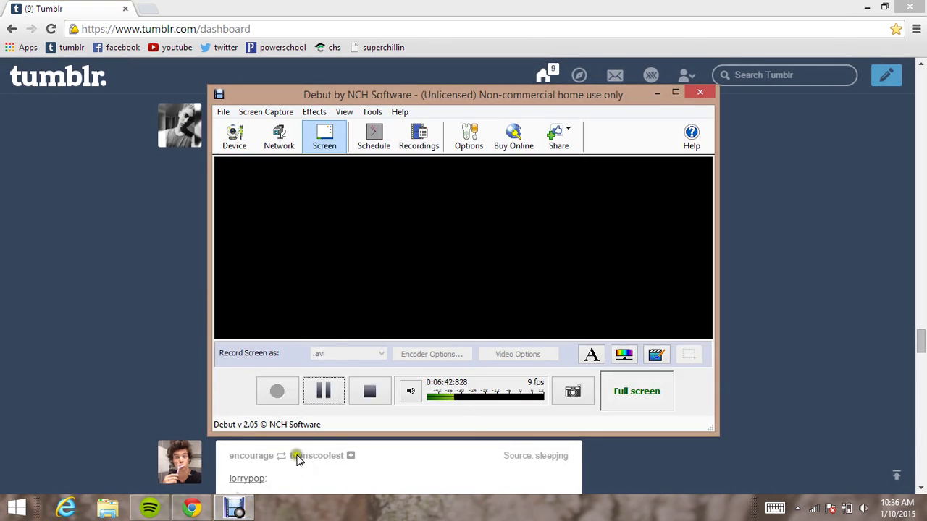